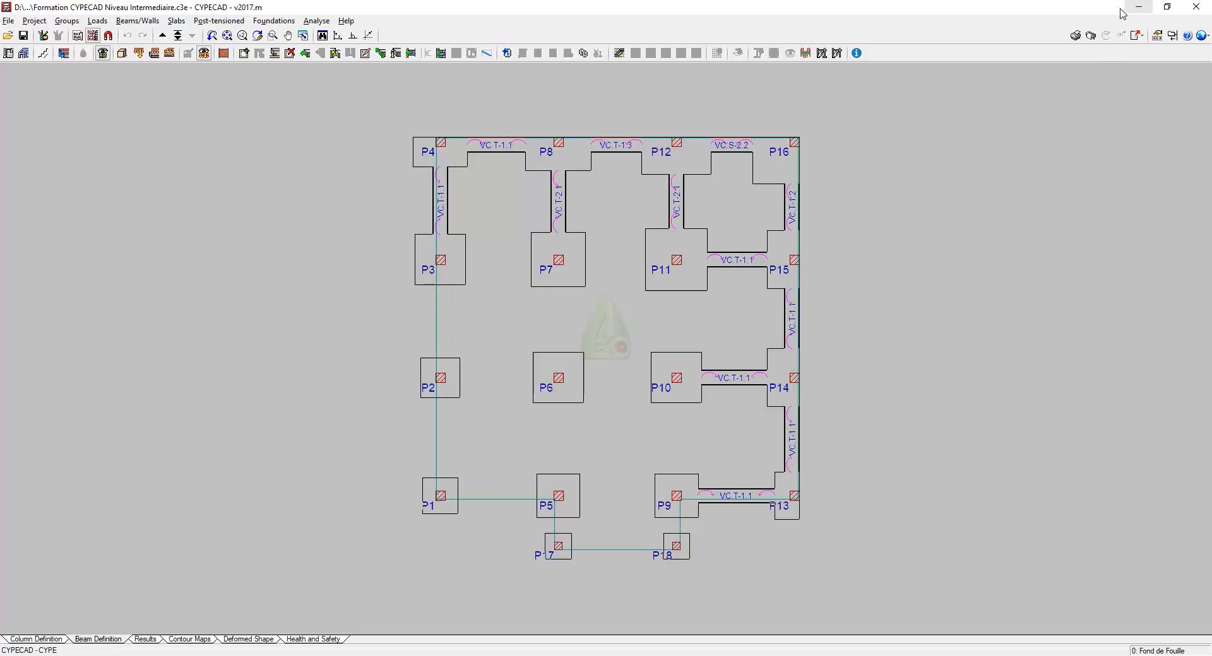
Step: Generate the Stairs report with the Forces chapter included
{"action": "left_click", "coordinate": [1075, 35]}
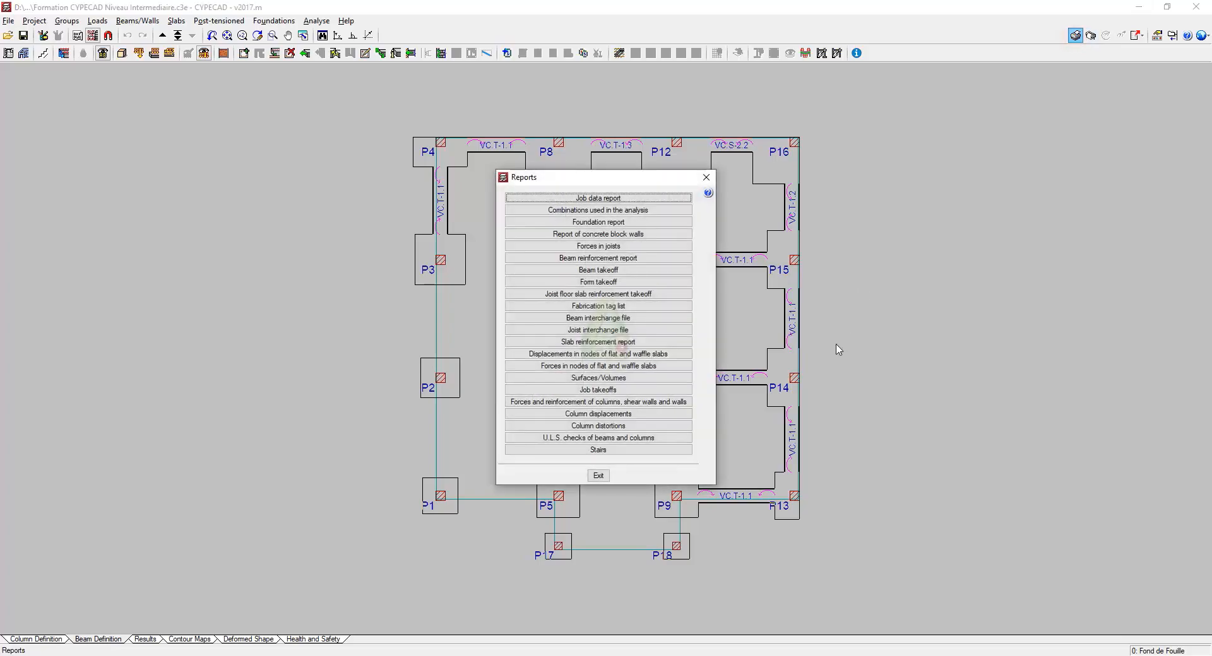
{"action": "key", "text": "Escape"}
{"action": "left_click", "coordinate": [1074, 36]}
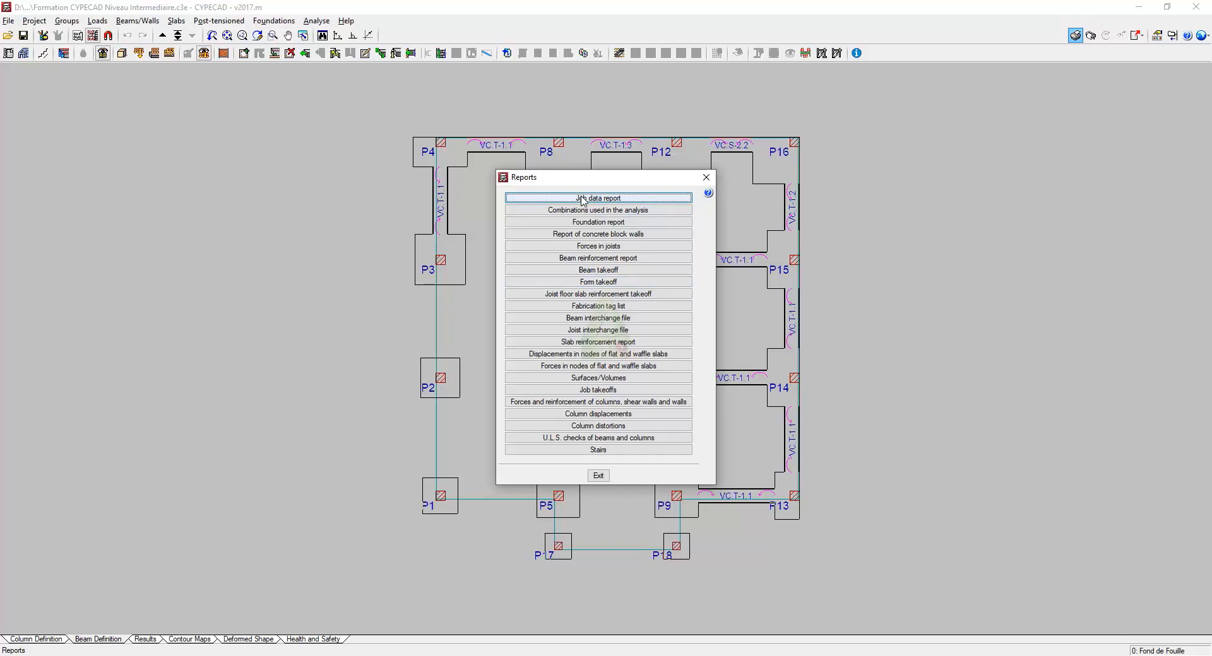
{"action": "left_click", "coordinate": [592, 450]}
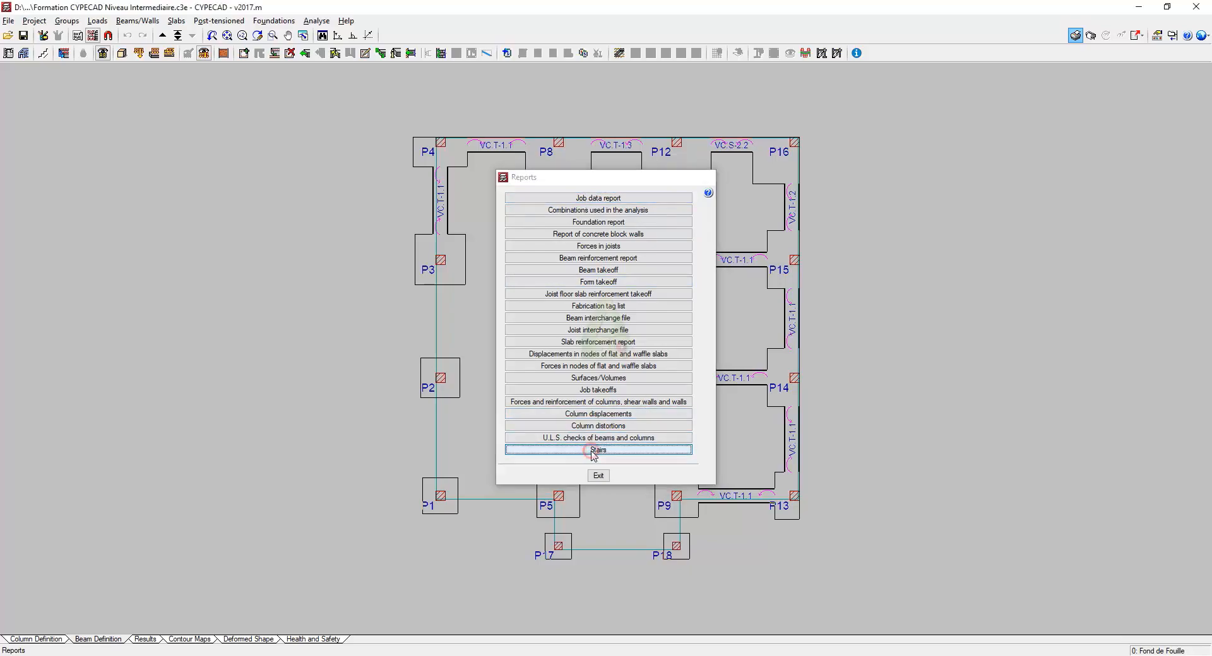
{"action": "left_click", "coordinate": [582, 337]}
{"action": "left_click", "coordinate": [596, 364]}
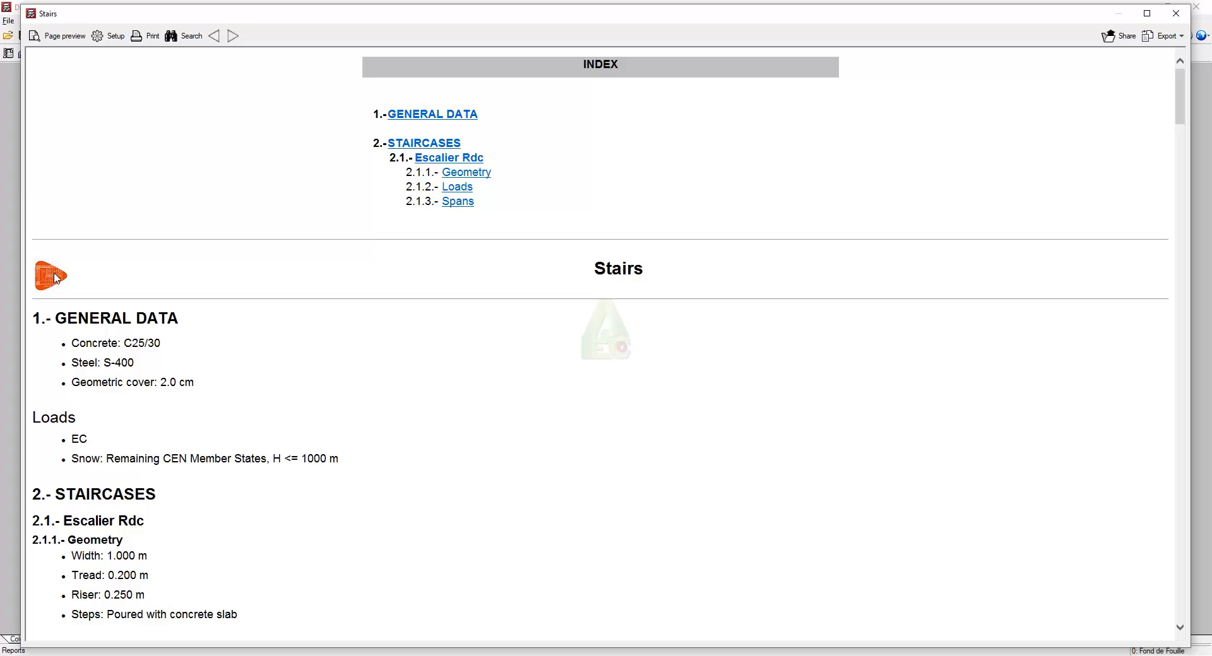
Step: Look through the stairs report's header image, general data and takeoff tables, and close the report and the report list
{"action": "scroll", "coordinate": [304, 343], "scroll_direction": "down", "scroll_amount": 15}
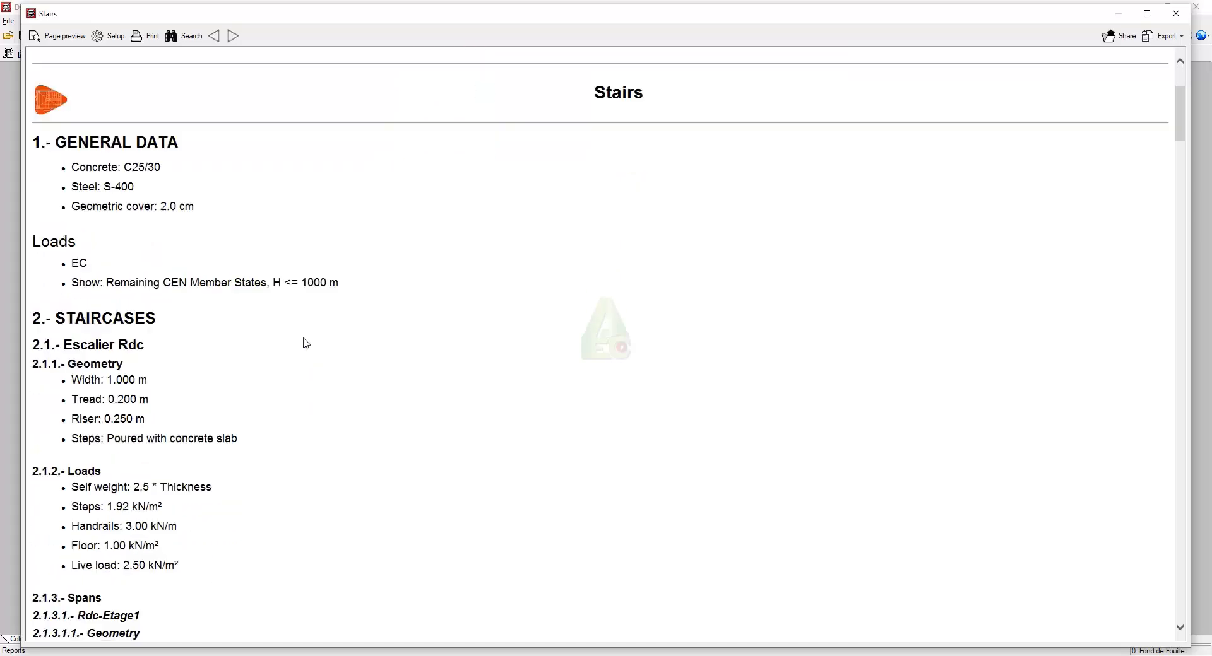
{"action": "scroll", "coordinate": [306, 342], "scroll_direction": "up", "scroll_amount": 8}
{"action": "scroll", "coordinate": [306, 343], "scroll_direction": "down", "scroll_amount": 16}
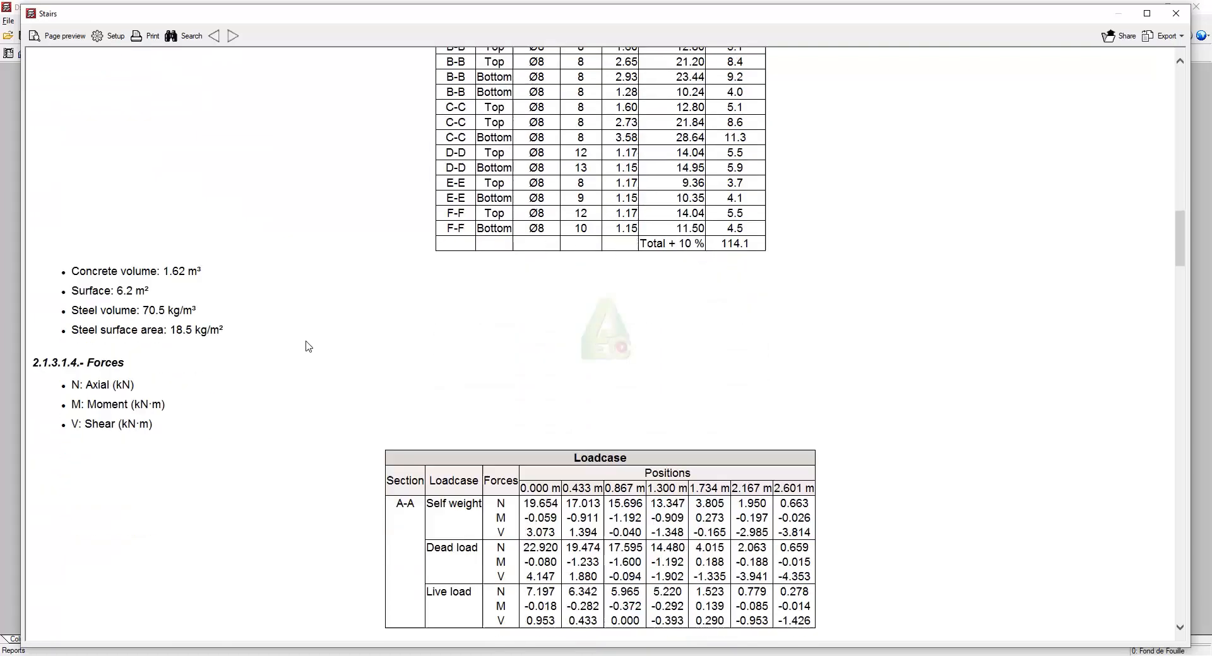
{"action": "scroll", "coordinate": [307, 344], "scroll_direction": "up", "scroll_amount": 13}
{"action": "scroll", "coordinate": [307, 346], "scroll_direction": "up", "scroll_amount": 12}
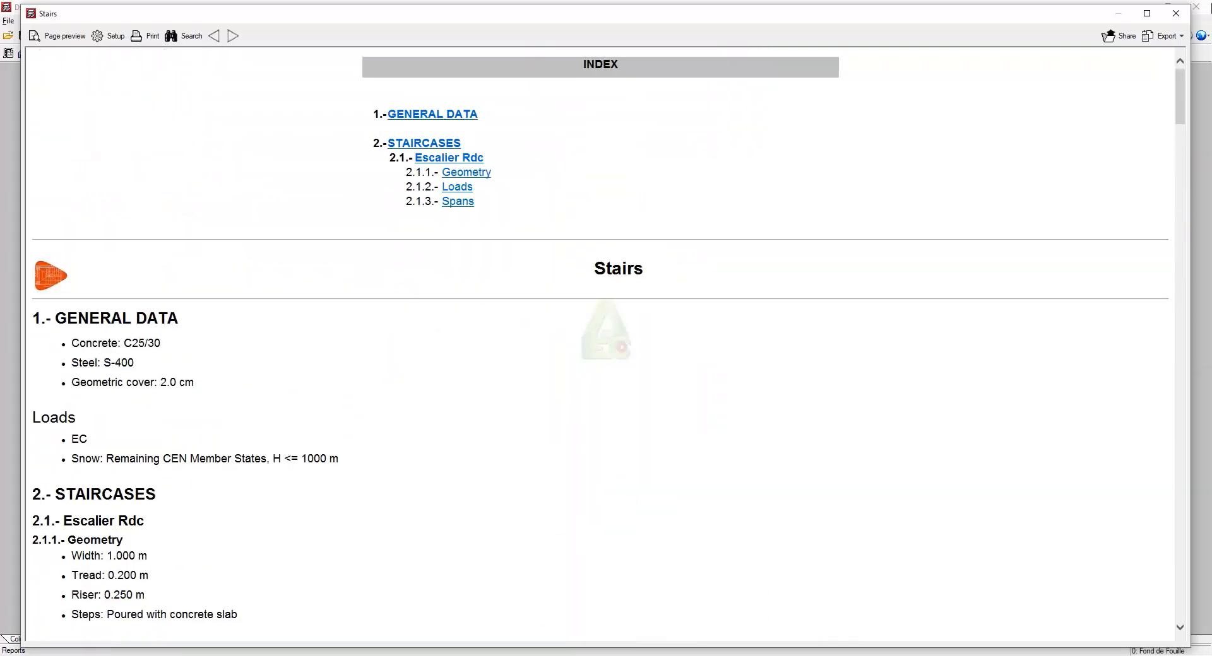
{"action": "left_click", "coordinate": [1173, 13]}
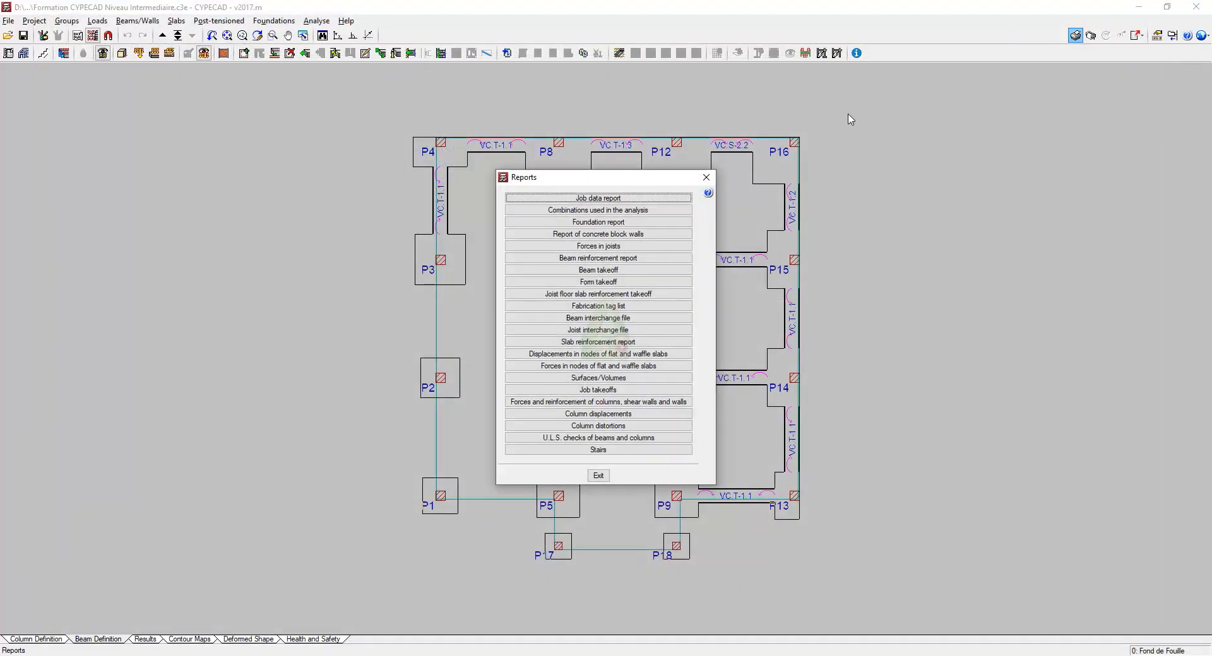
{"action": "left_click", "coordinate": [703, 179]}
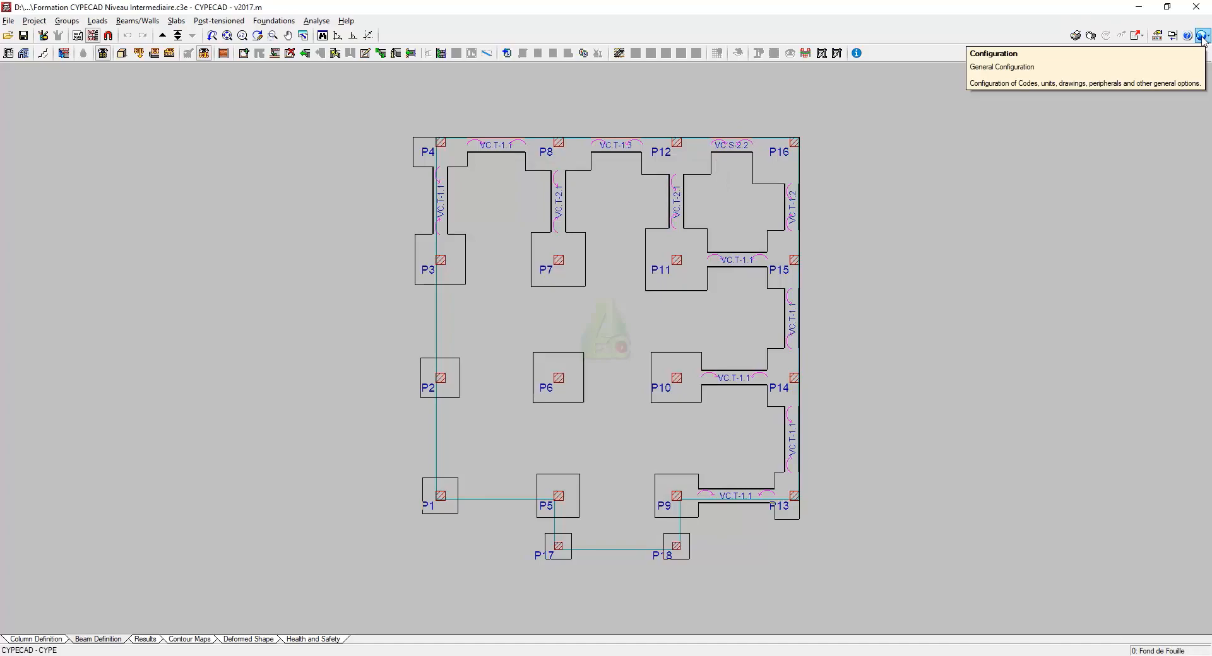
Step: Configure the document page header to use a user image, loading "logo_18 avec le texte.png" from disk
{"action": "left_click", "coordinate": [1201, 36]}
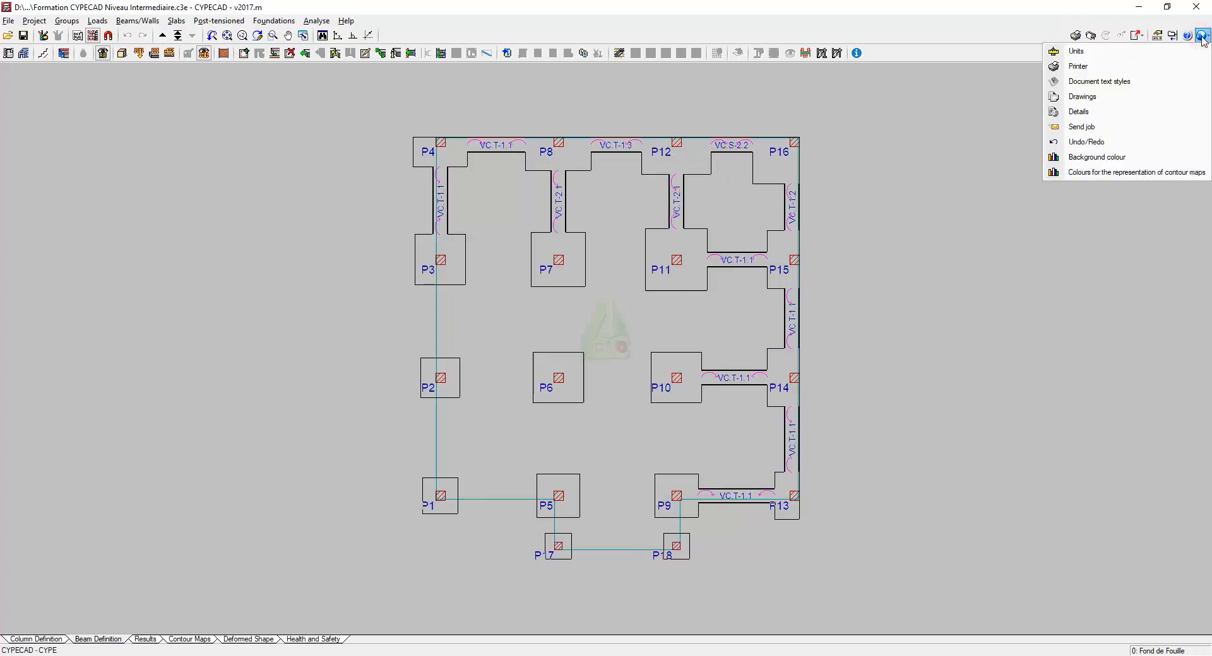
{"action": "left_click", "coordinate": [1095, 86]}
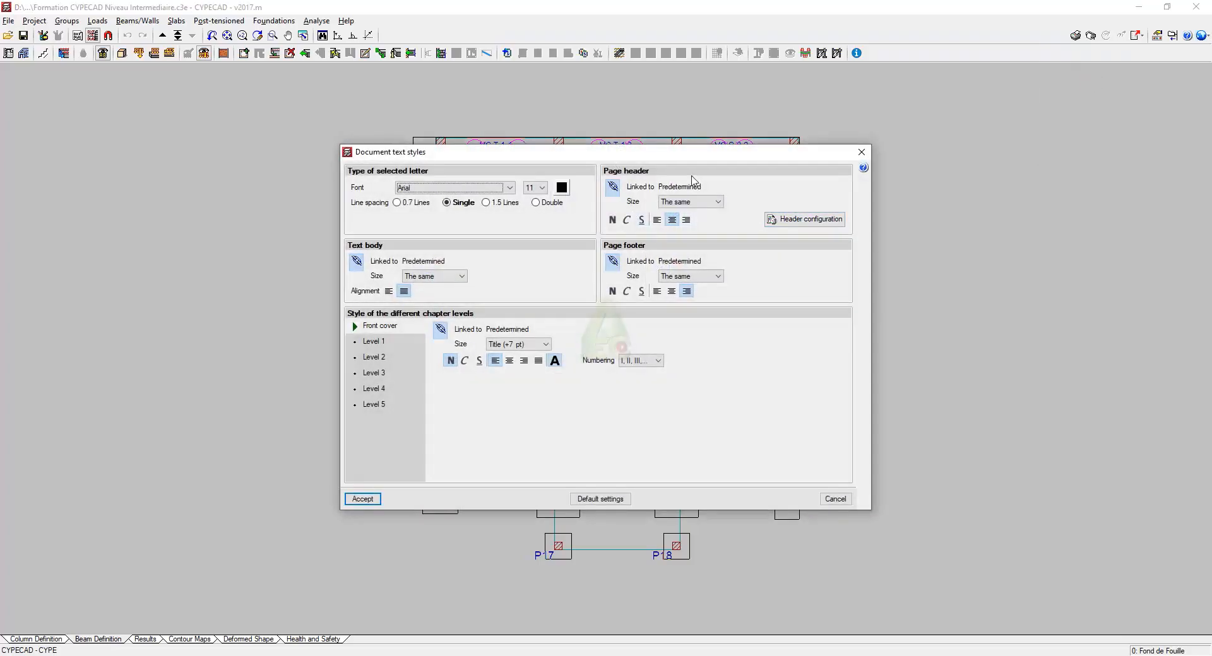
{"action": "left_click", "coordinate": [796, 220]}
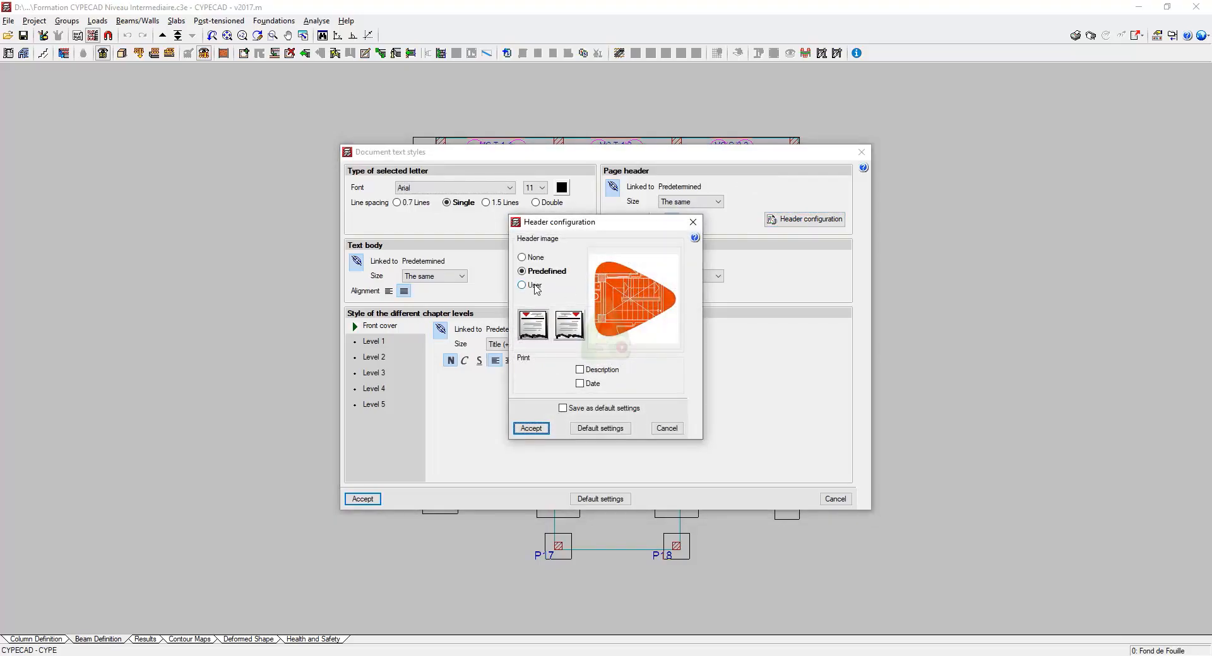
{"action": "left_click", "coordinate": [535, 285]}
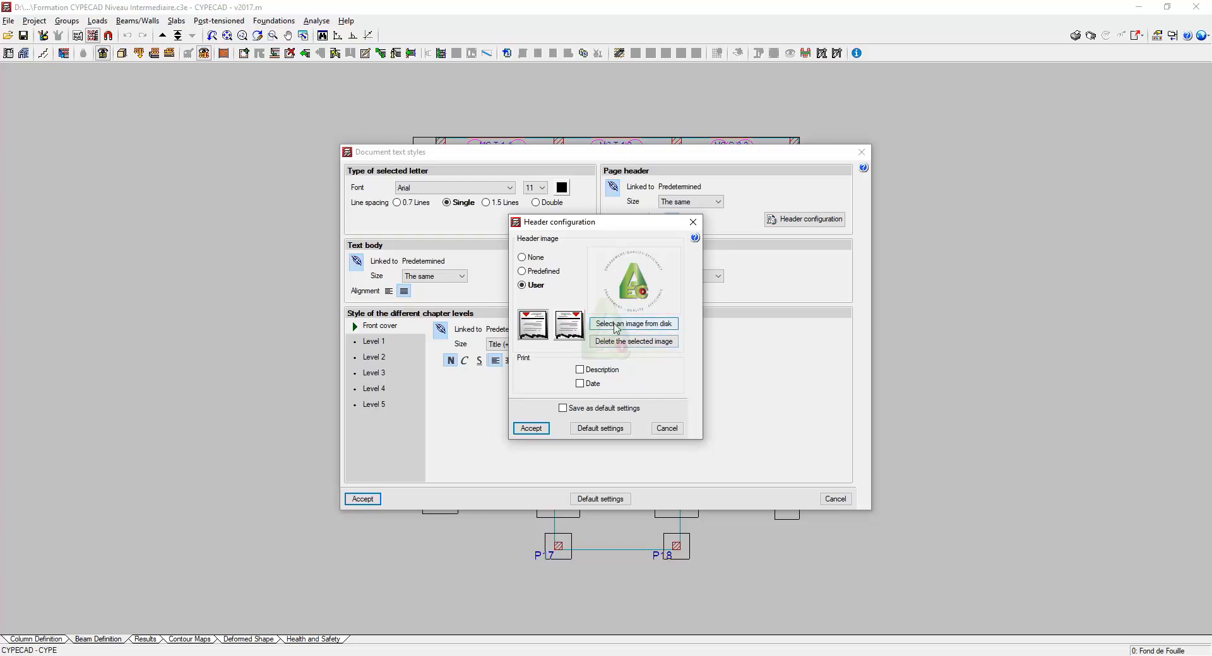
{"action": "left_click", "coordinate": [653, 327]}
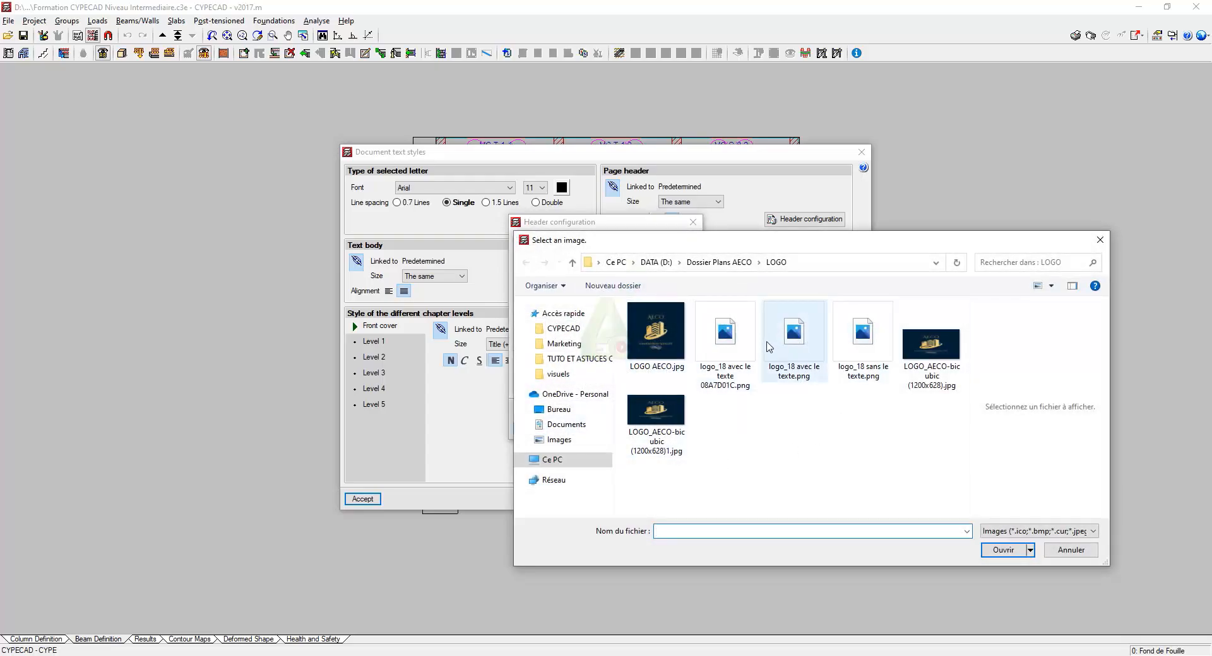
{"action": "double_click", "coordinate": [788, 349]}
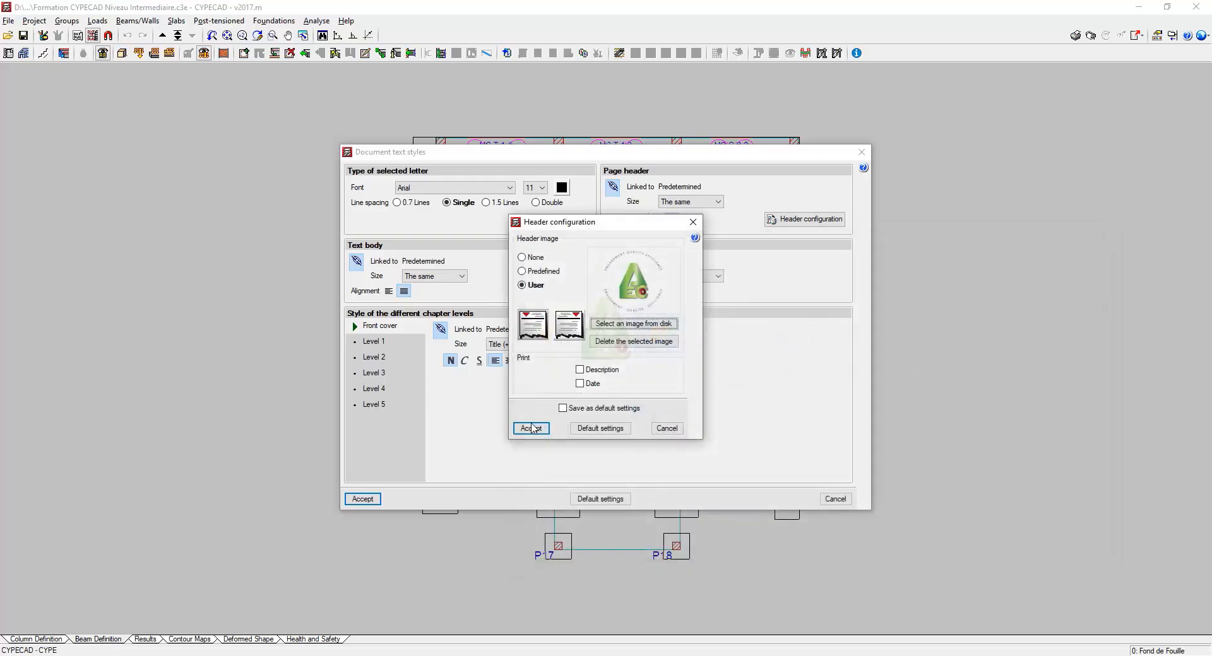
{"action": "left_click", "coordinate": [519, 430]}
{"action": "left_click", "coordinate": [372, 501]}
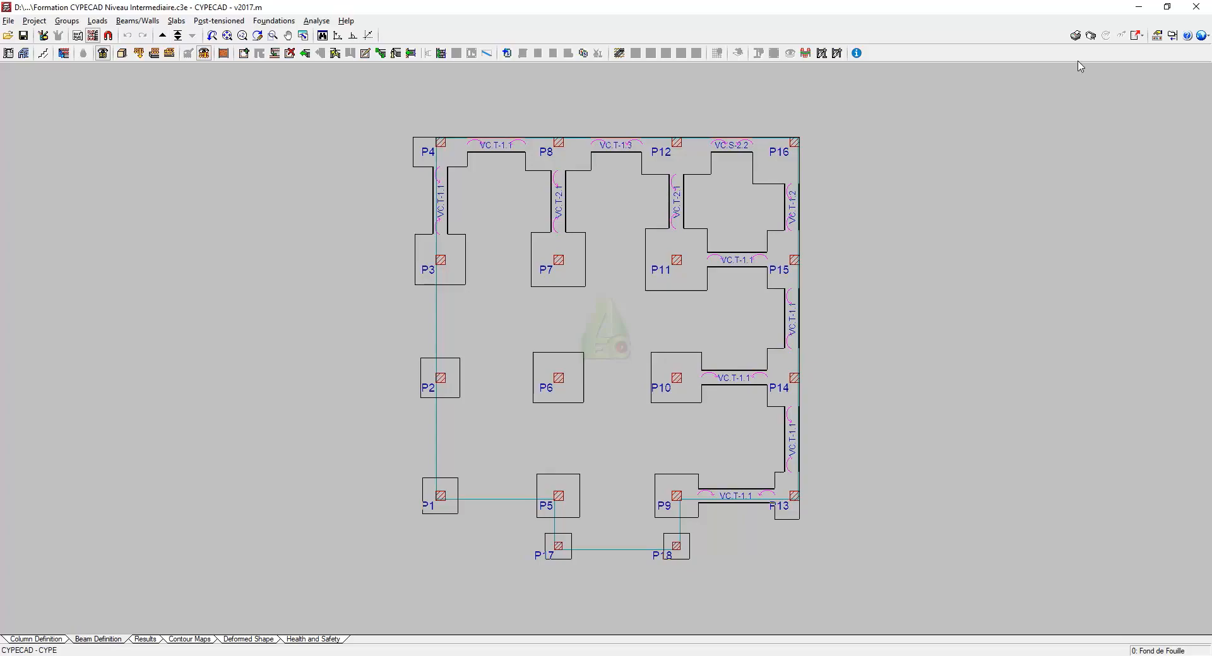
Step: Generate the Stairs report again with the General data, Staircases and Forces chapters
{"action": "left_click", "coordinate": [1074, 35]}
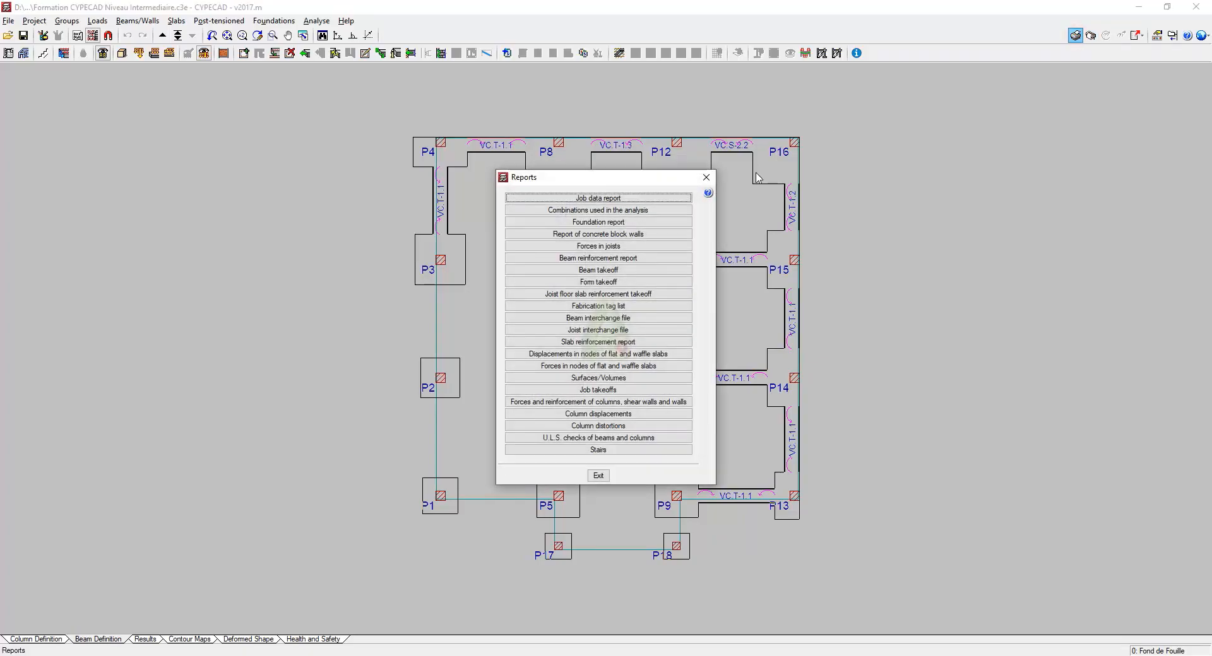
{"action": "left_click", "coordinate": [596, 450]}
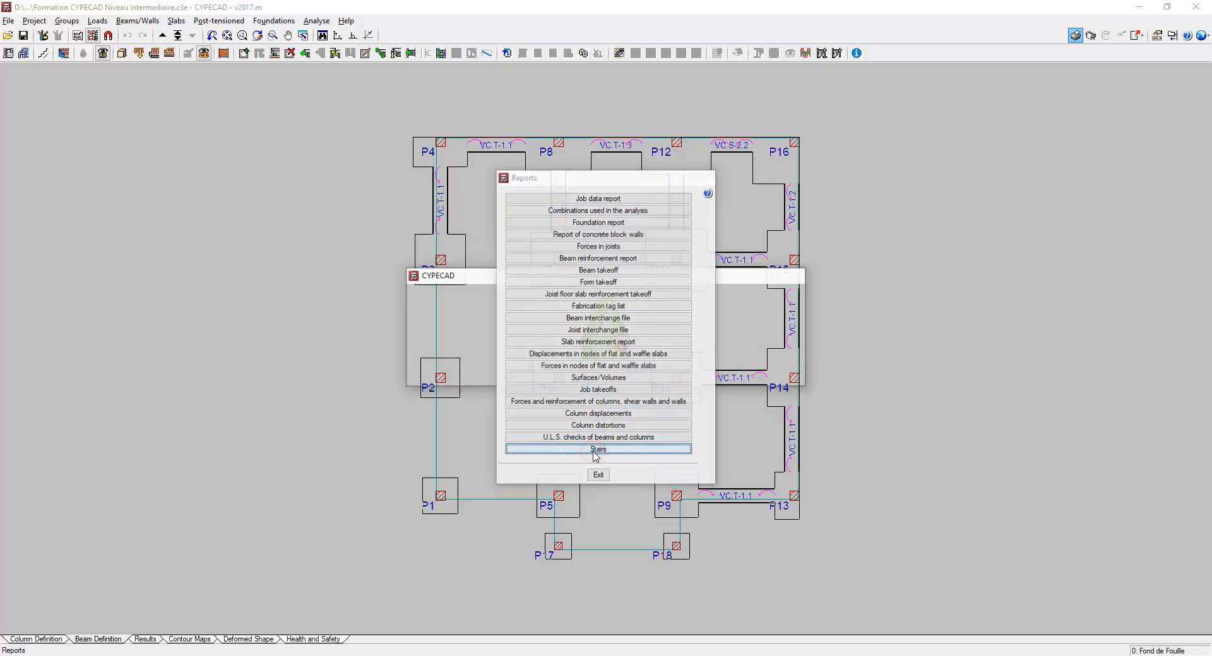
{"action": "left_click", "coordinate": [591, 338]}
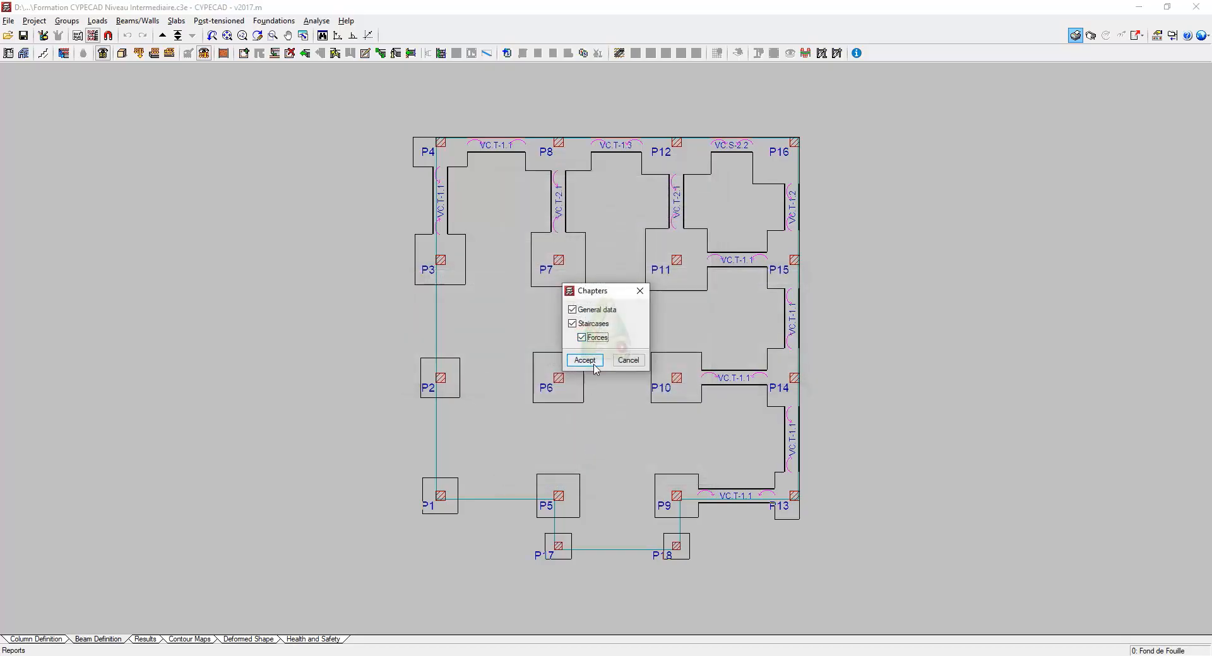
{"action": "left_click", "coordinate": [593, 364]}
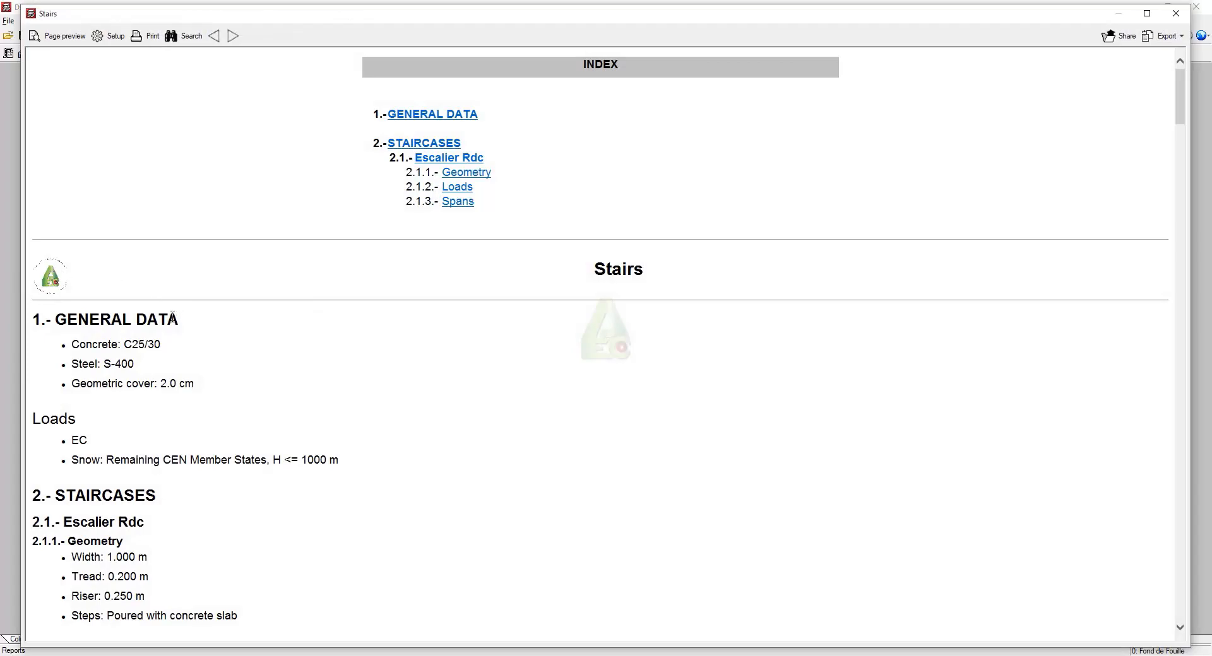
Step: Export the stairs report in PDF format as Stairs.pdf in the CYPECAD projects folder and open the exported document
{"action": "left_click", "coordinate": [1171, 36]}
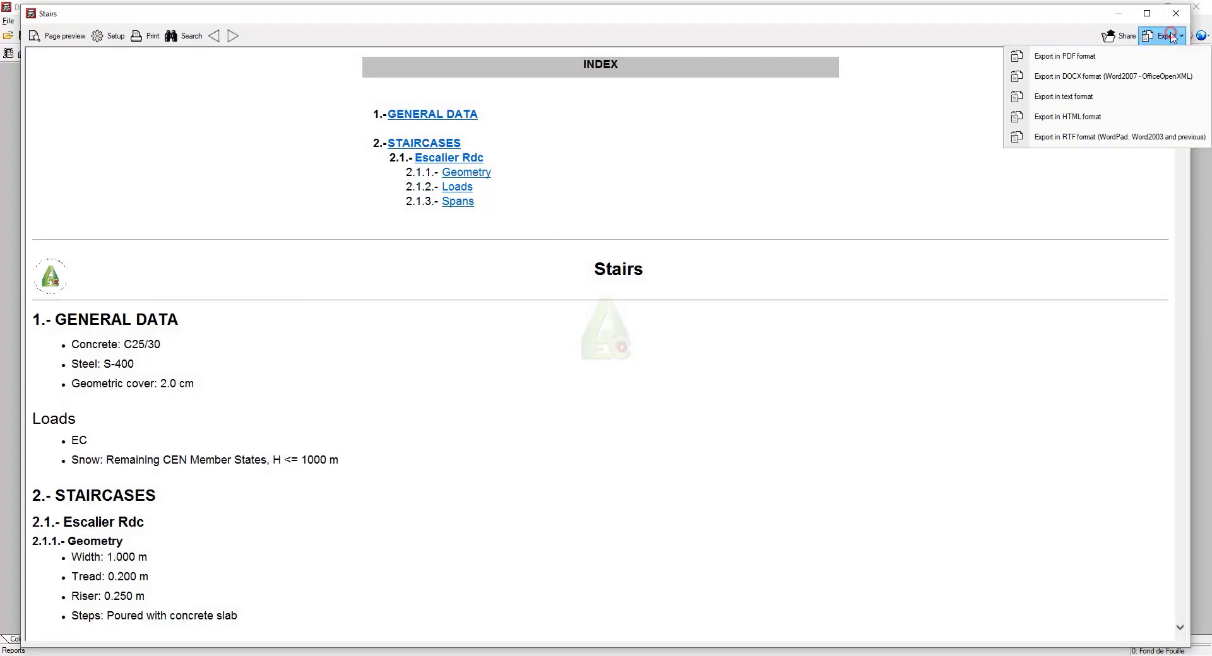
{"action": "left_click", "coordinate": [1104, 57]}
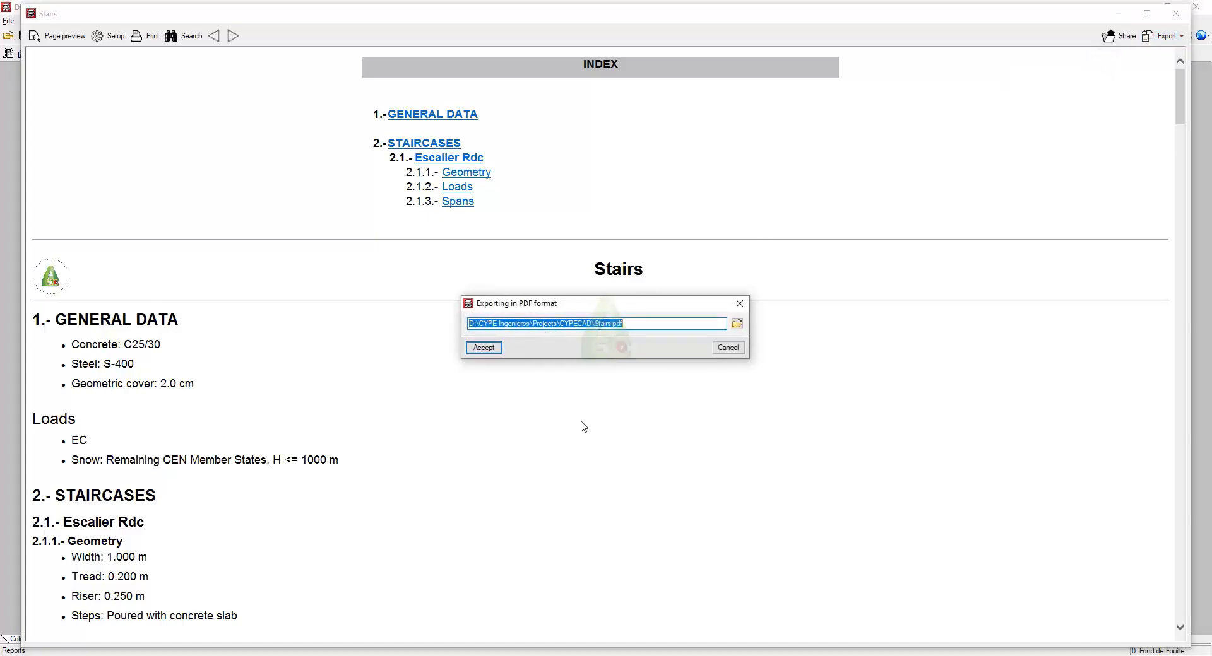
{"action": "left_click", "coordinate": [483, 347]}
{"action": "left_click", "coordinate": [464, 361]}
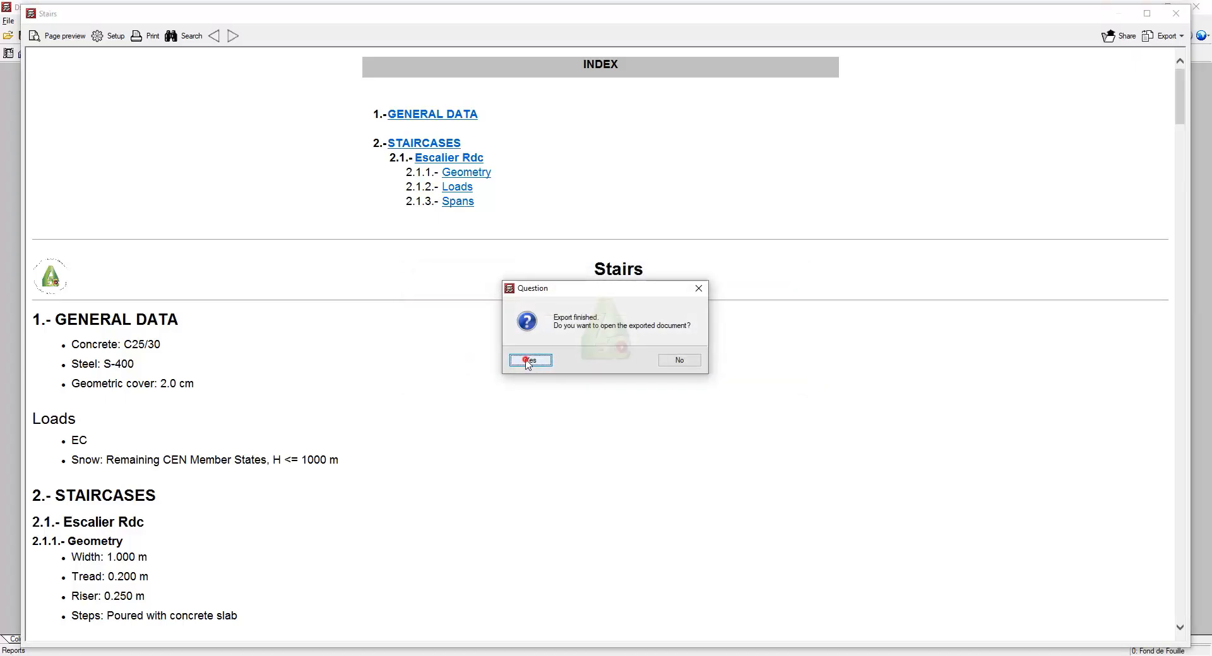
{"action": "left_click", "coordinate": [528, 361]}
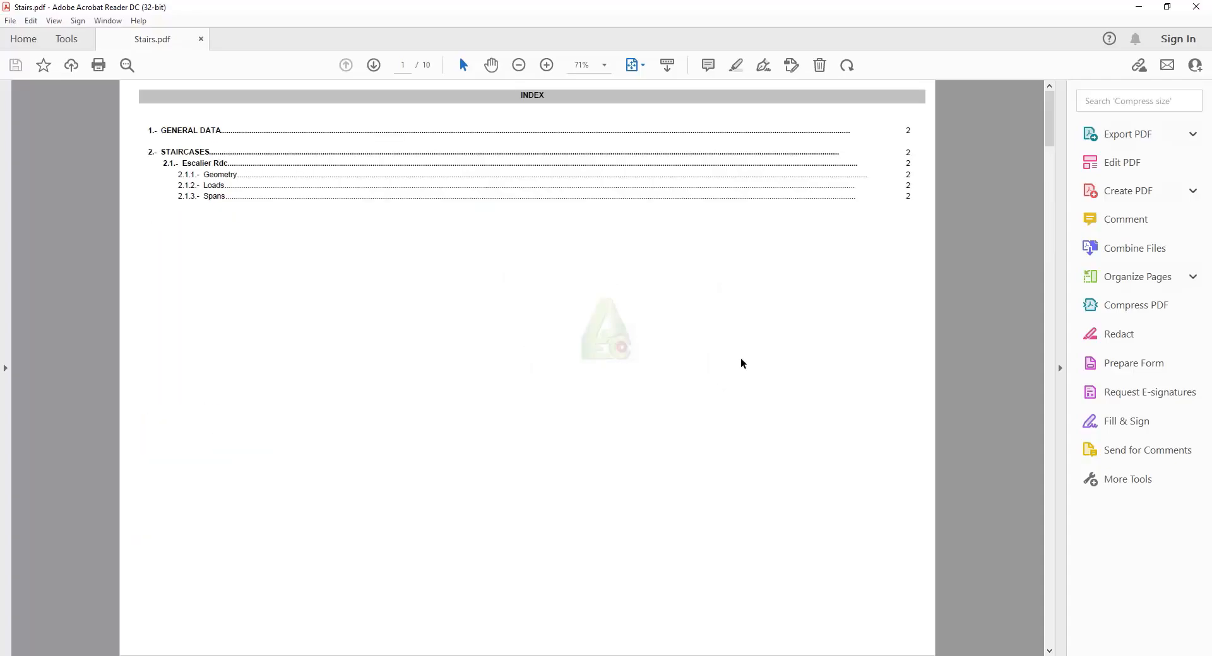
Step: Page through the exported Stairs.pdf to examine its header logo and result tables, and return to CYPECAD, closing the report windows
{"action": "left_click_drag", "start_coordinate": [1050, 101], "coordinate": [1052, 57]}
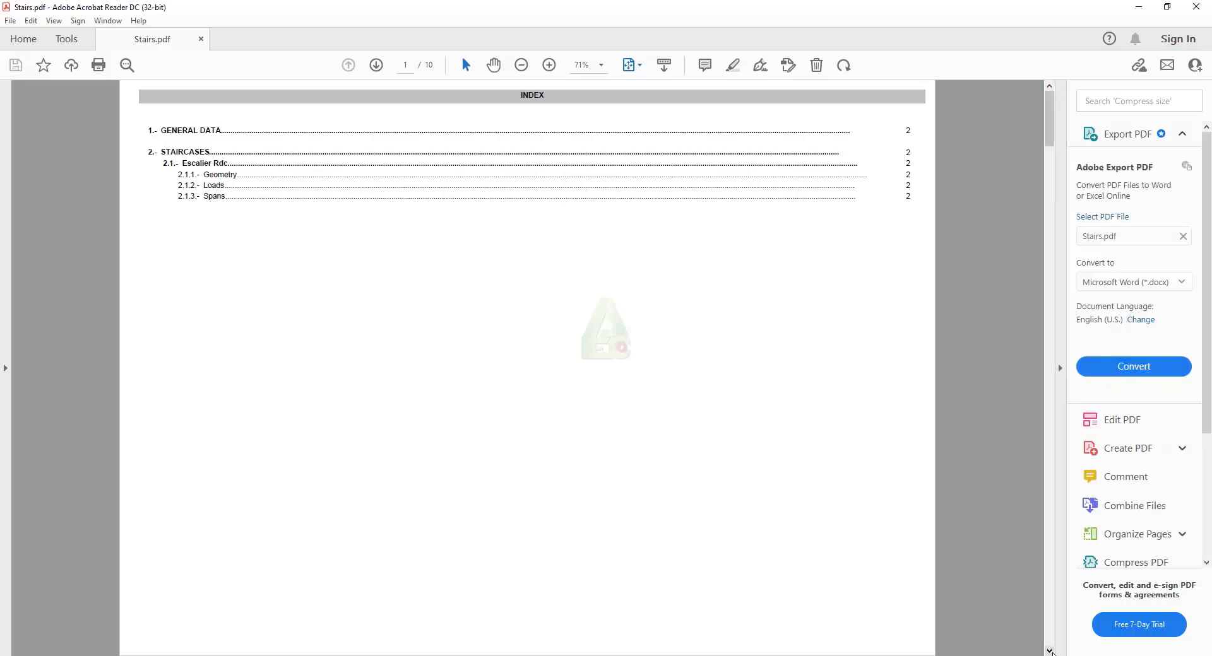
{"action": "left_click", "coordinate": [1049, 651]}
{"action": "left_click", "coordinate": [1050, 651]}
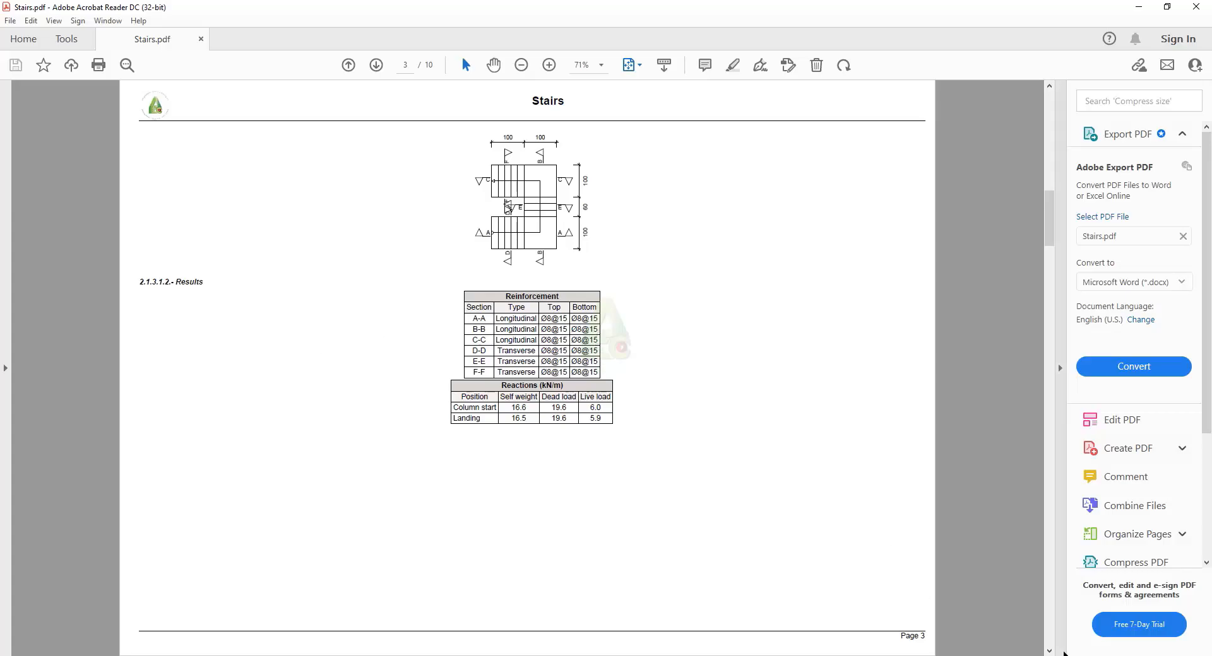
{"action": "left_click", "coordinate": [1049, 651]}
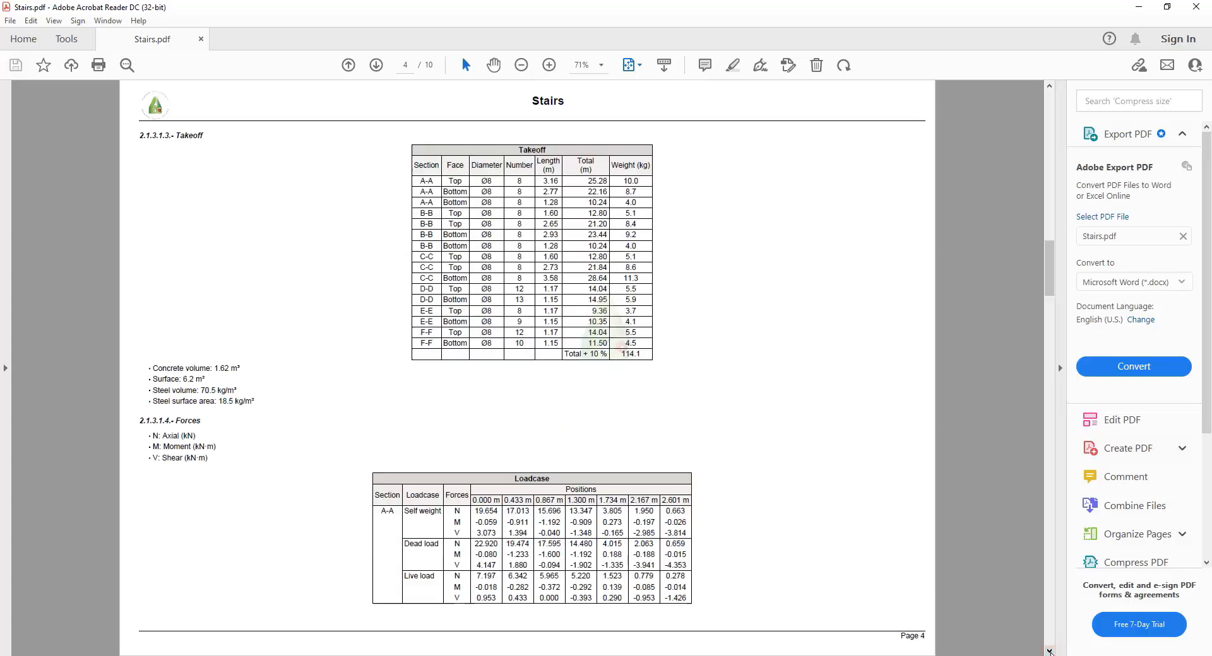
{"action": "left_click", "coordinate": [1049, 651]}
{"action": "left_click", "coordinate": [1050, 651]}
{"action": "left_click", "coordinate": [1050, 651]}
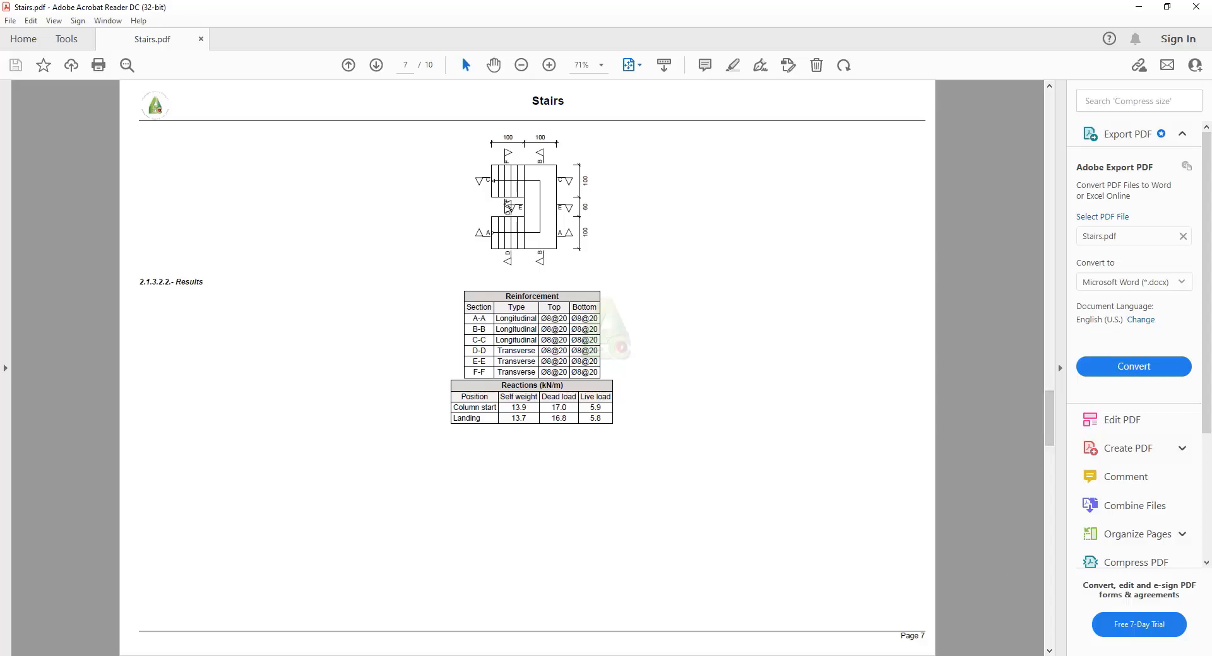
{"action": "left_click", "coordinate": [1138, 7]}
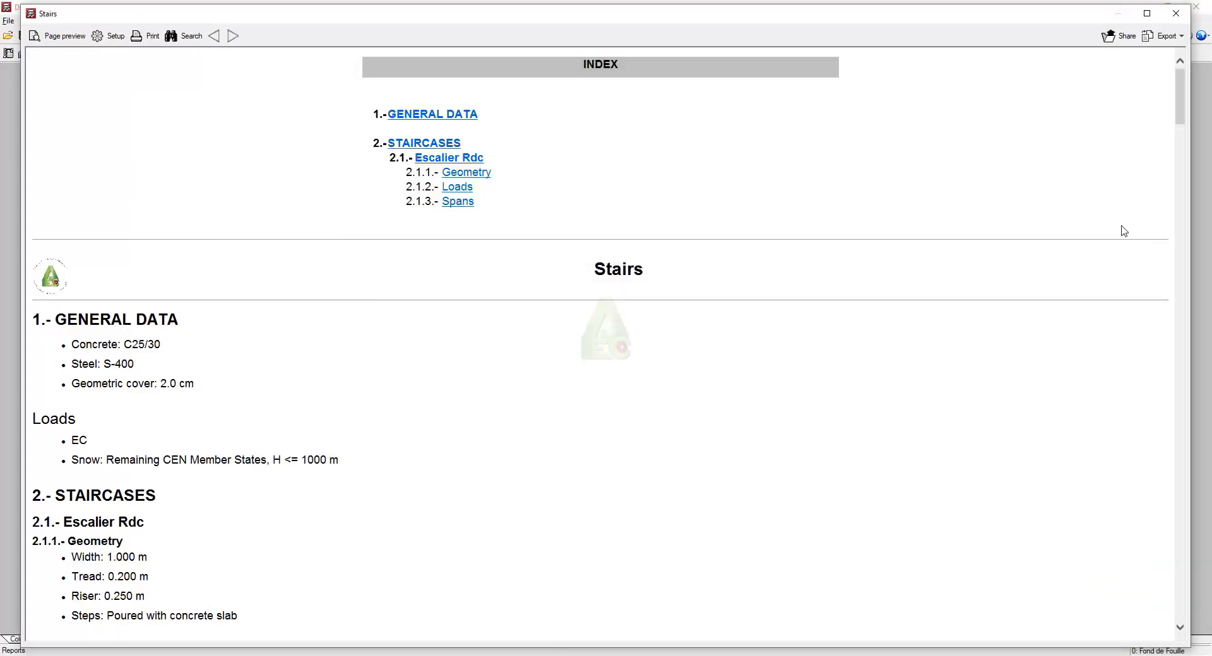
{"action": "left_click", "coordinate": [1175, 13]}
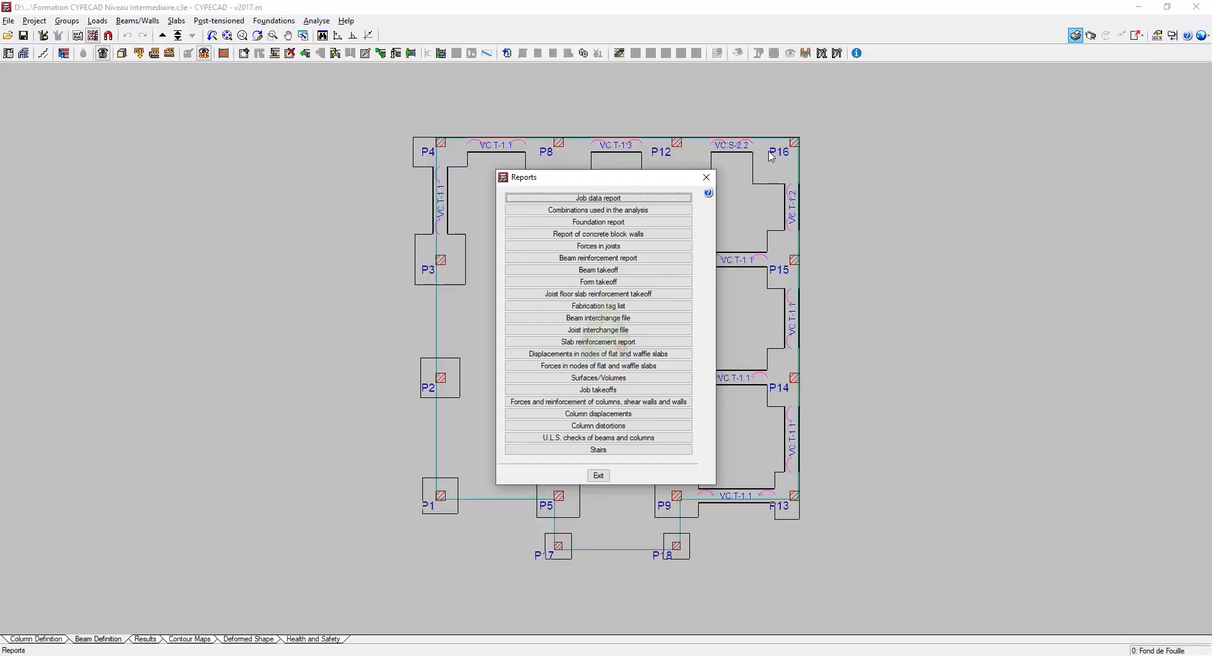
{"action": "left_click", "coordinate": [704, 180]}
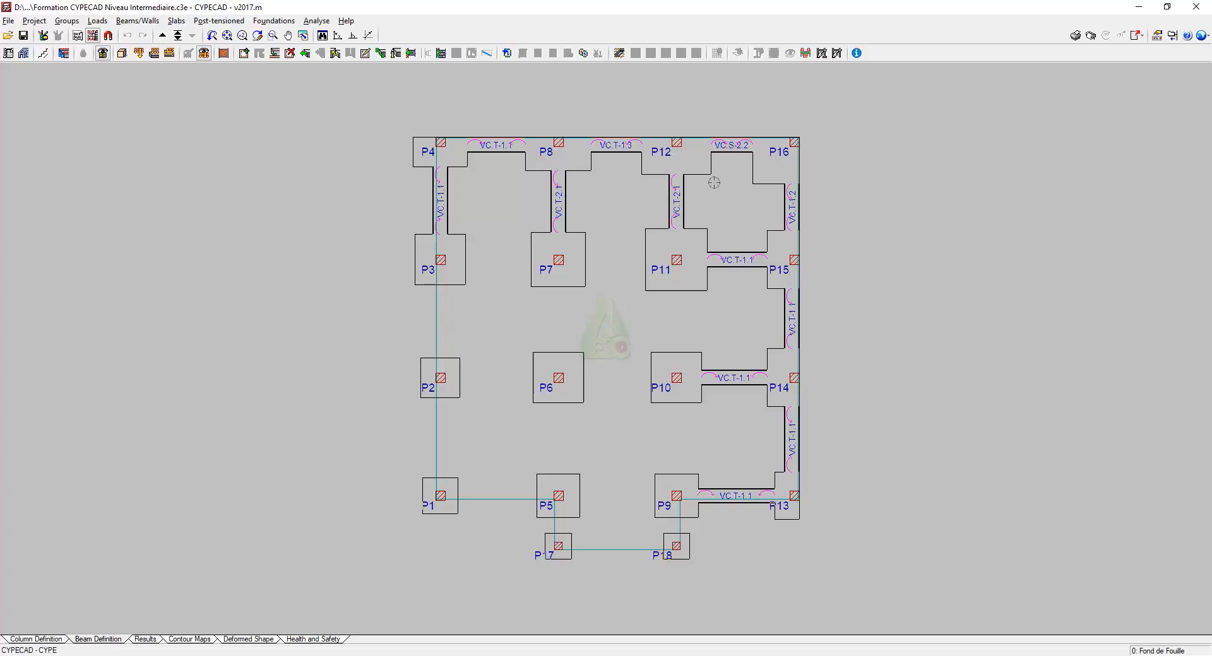
Step: Generate the Stairs drawing without keeping the previous composition settings, and show all drawings in detail on the sheet
{"action": "left_click", "coordinate": [1090, 34]}
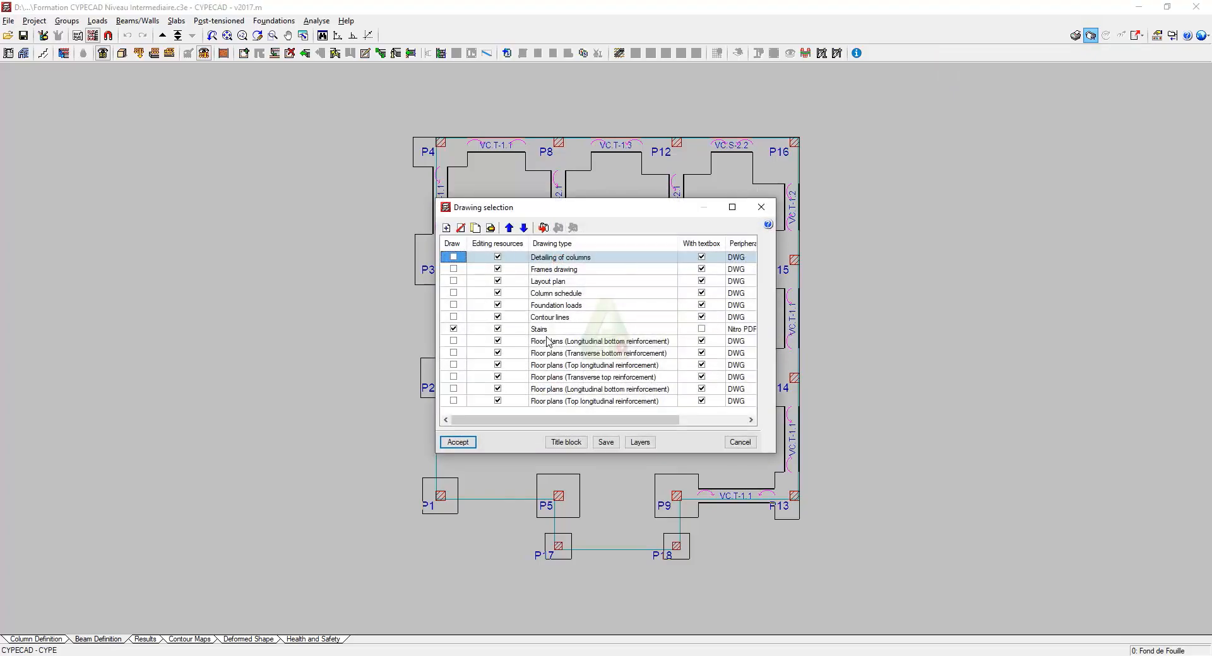
{"action": "left_click", "coordinate": [456, 442]}
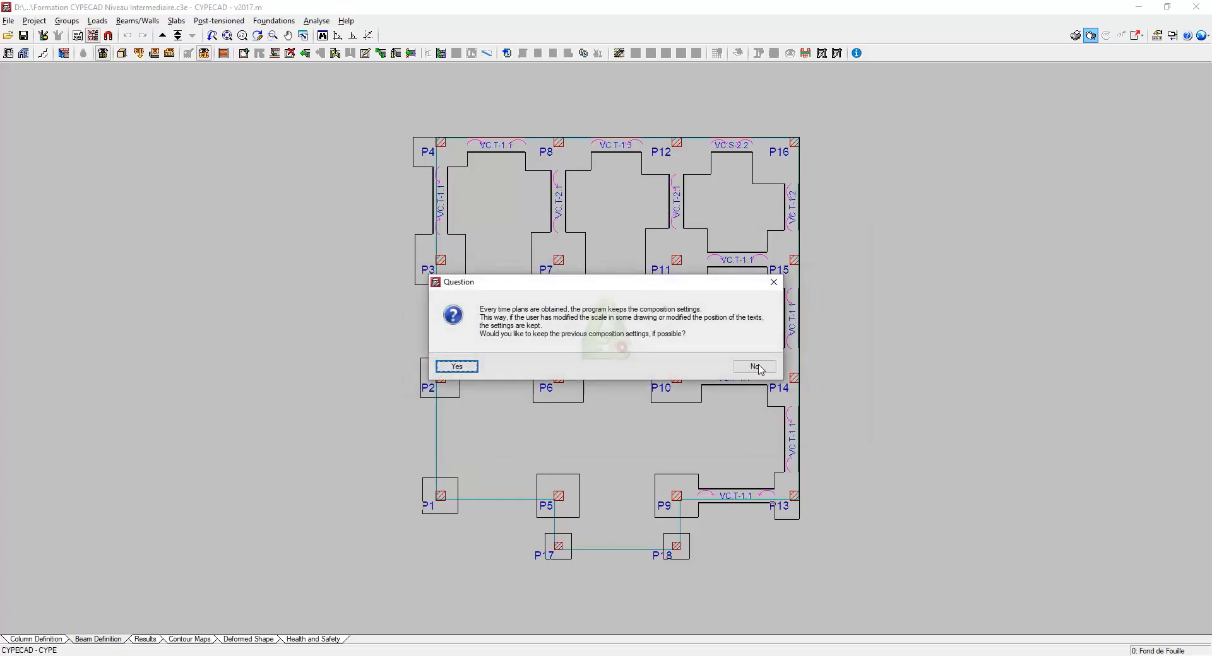
{"action": "left_click", "coordinate": [753, 366]}
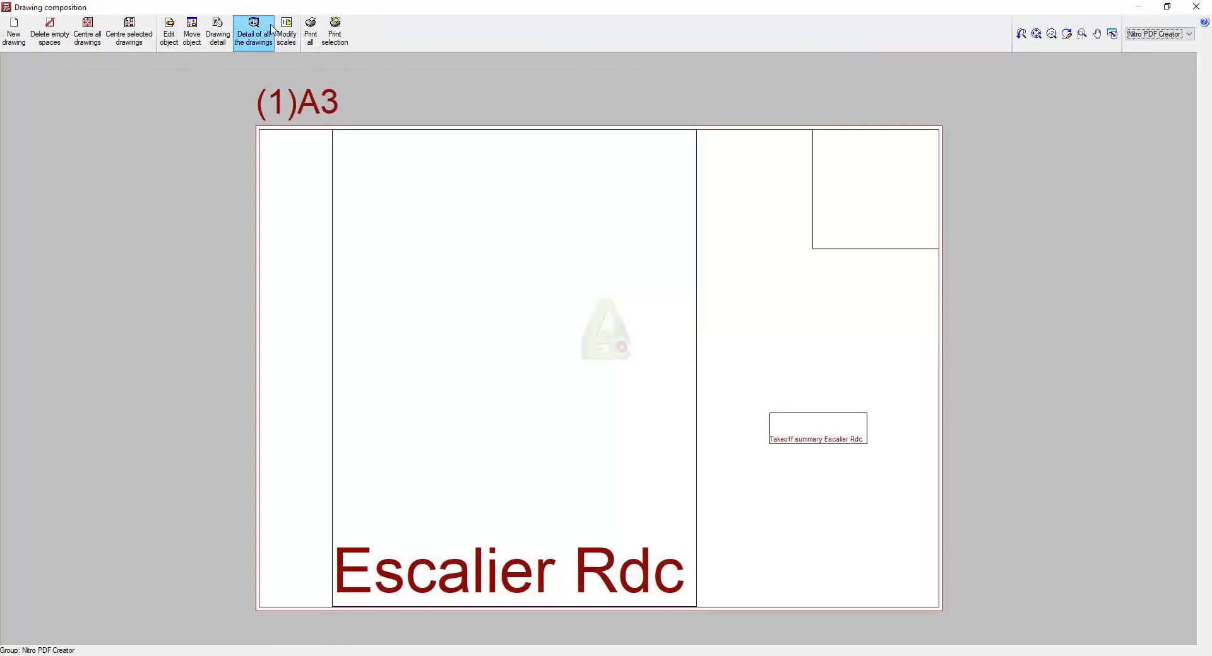
{"action": "left_click", "coordinate": [259, 25]}
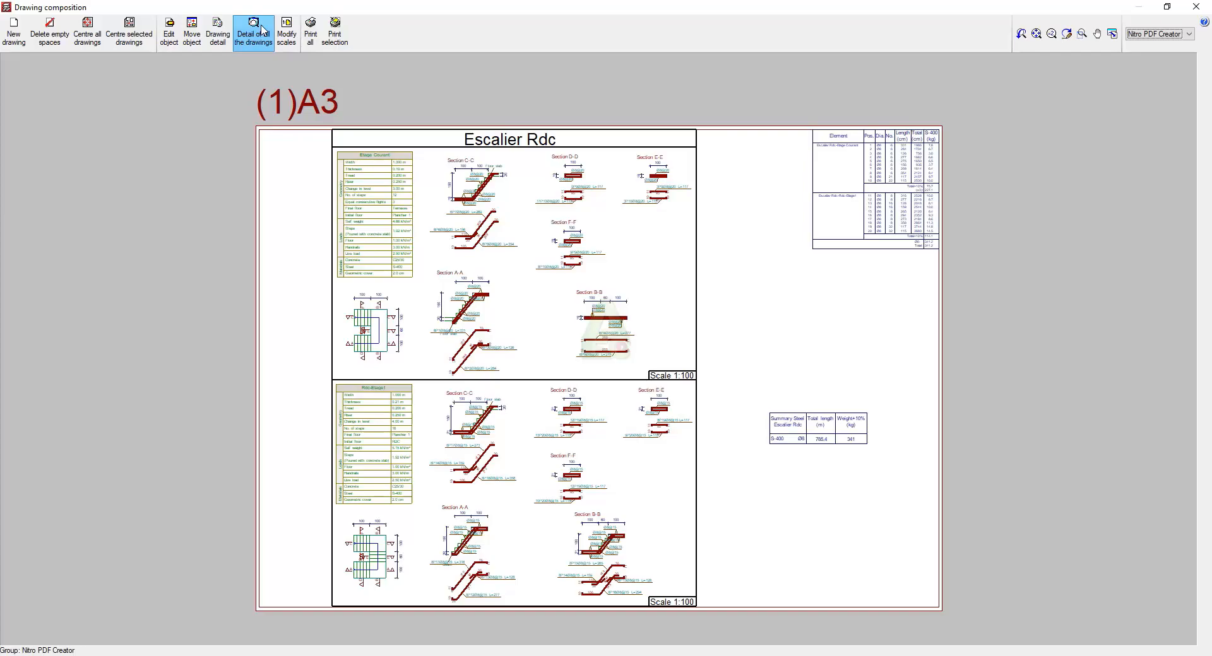
Step: Close the drawing composition, open the title block selection for the drawings, and preview the CYPE title block's fields up close
{"action": "left_click", "coordinate": [1196, 6]}
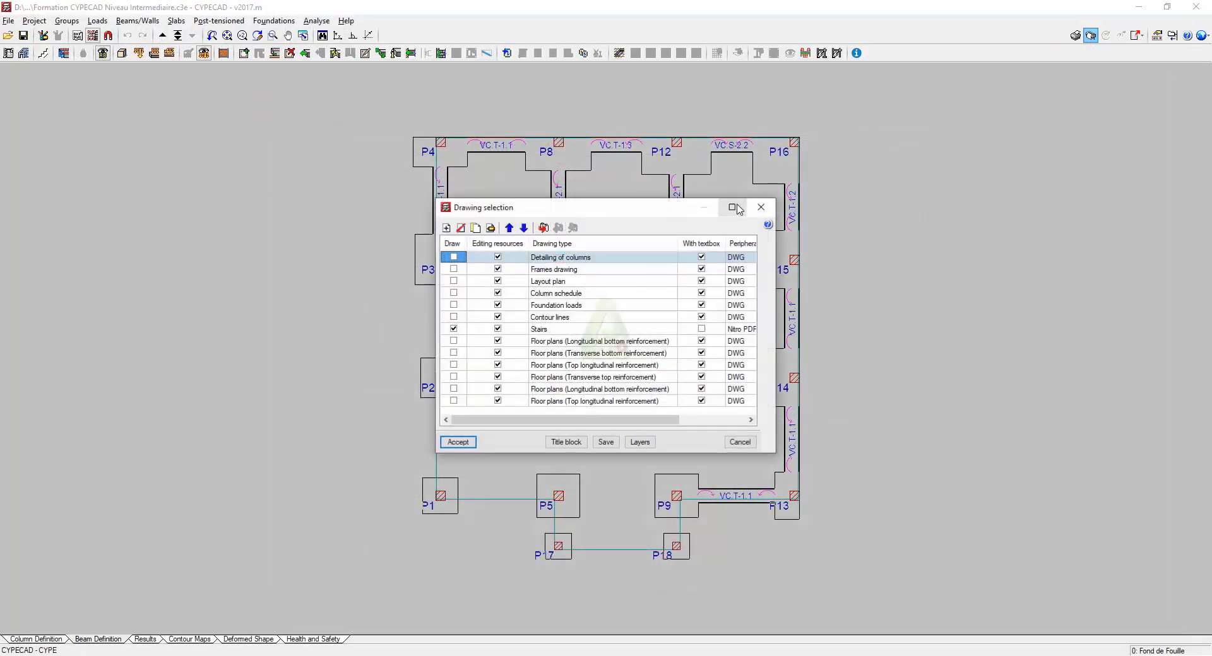
{"action": "left_click", "coordinate": [566, 442]}
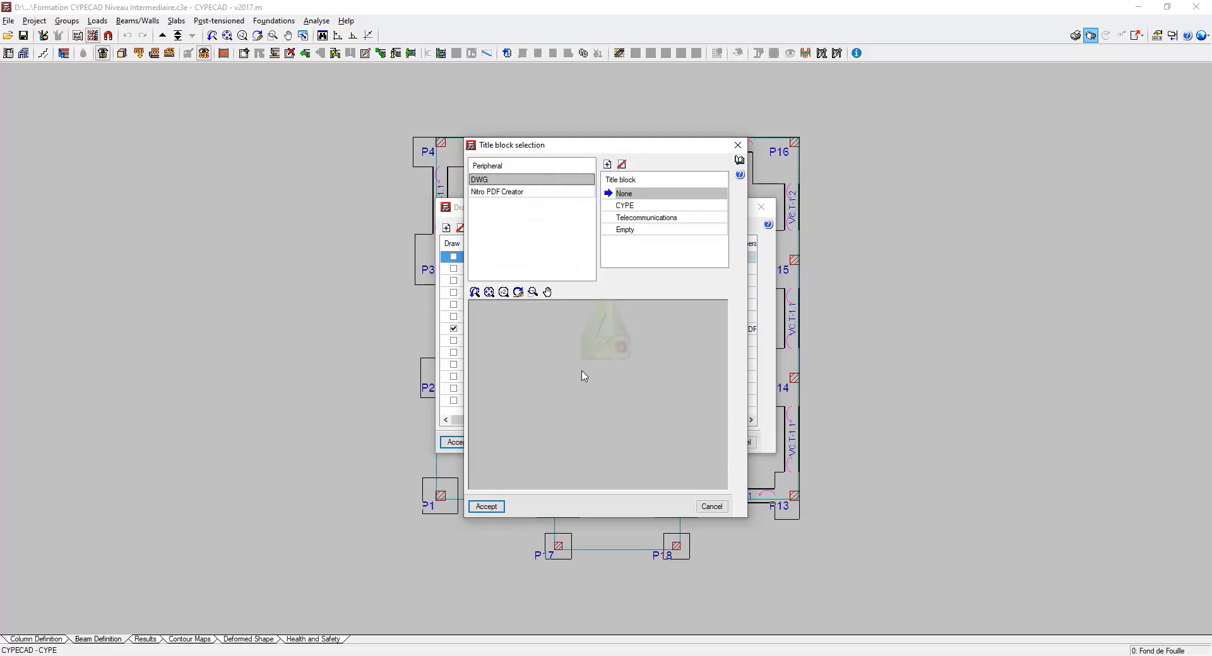
{"action": "left_click", "coordinate": [629, 206]}
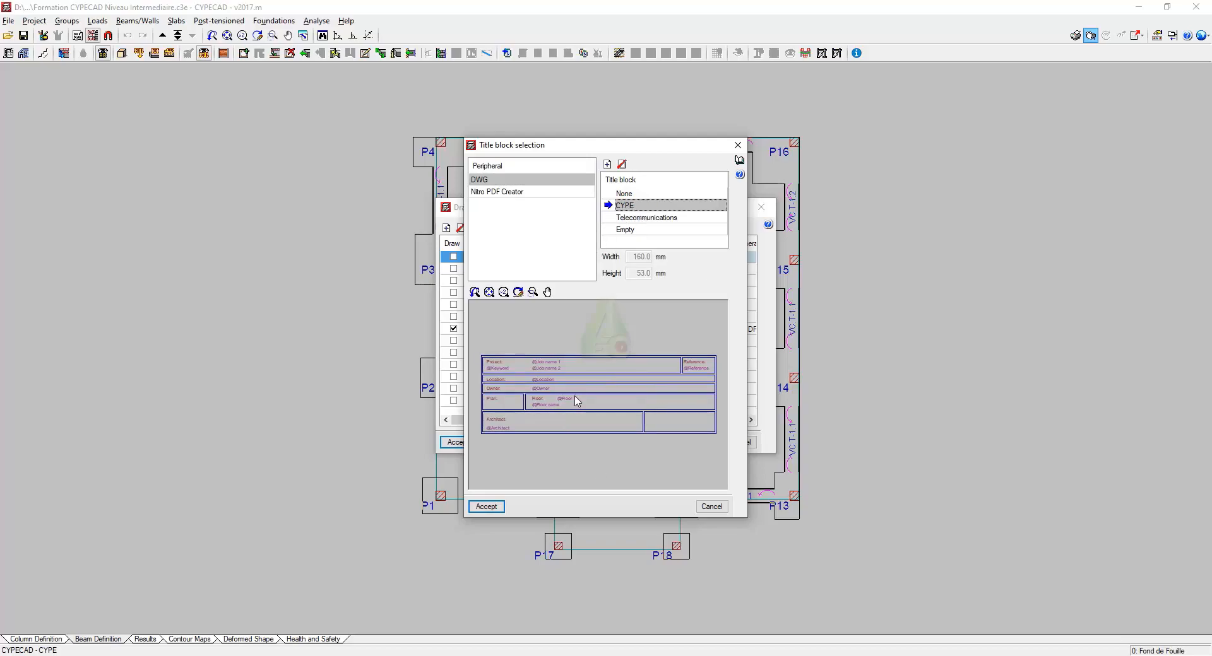
{"action": "left_click", "coordinate": [533, 291]}
{"action": "left_click_drag", "start_coordinate": [482, 349], "coordinate": [577, 441]}
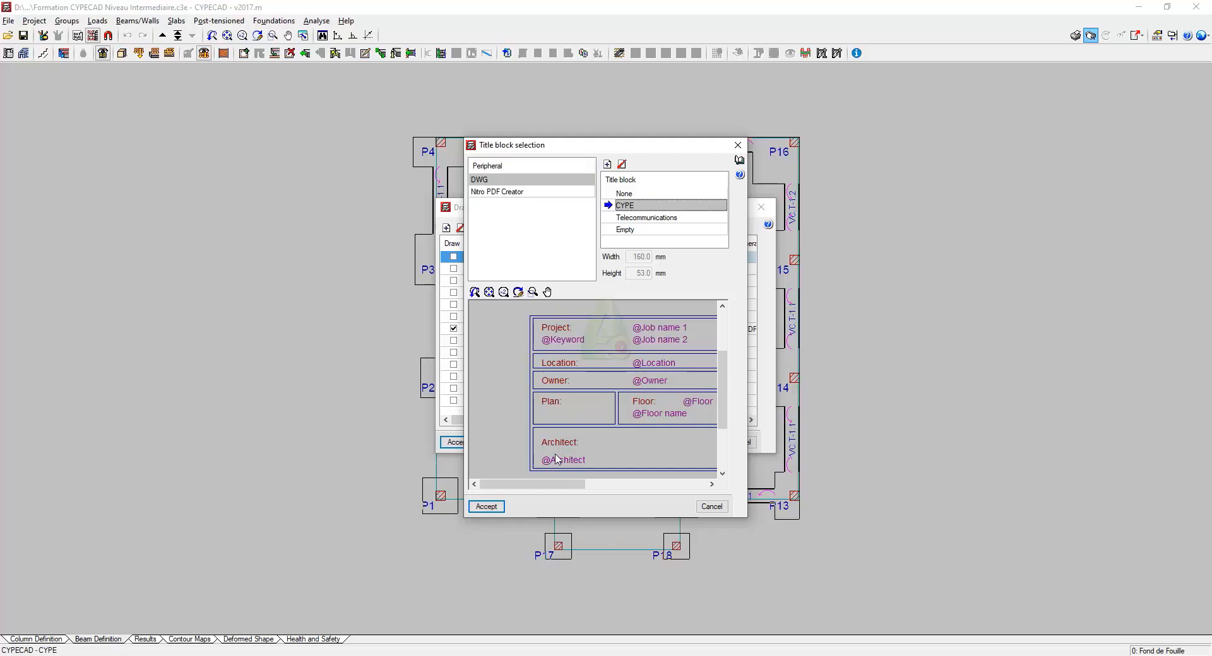
Step: Preview the fields of the Telecommunications title block up close, and select the Empty title block for DWG
{"action": "left_click", "coordinate": [644, 217]}
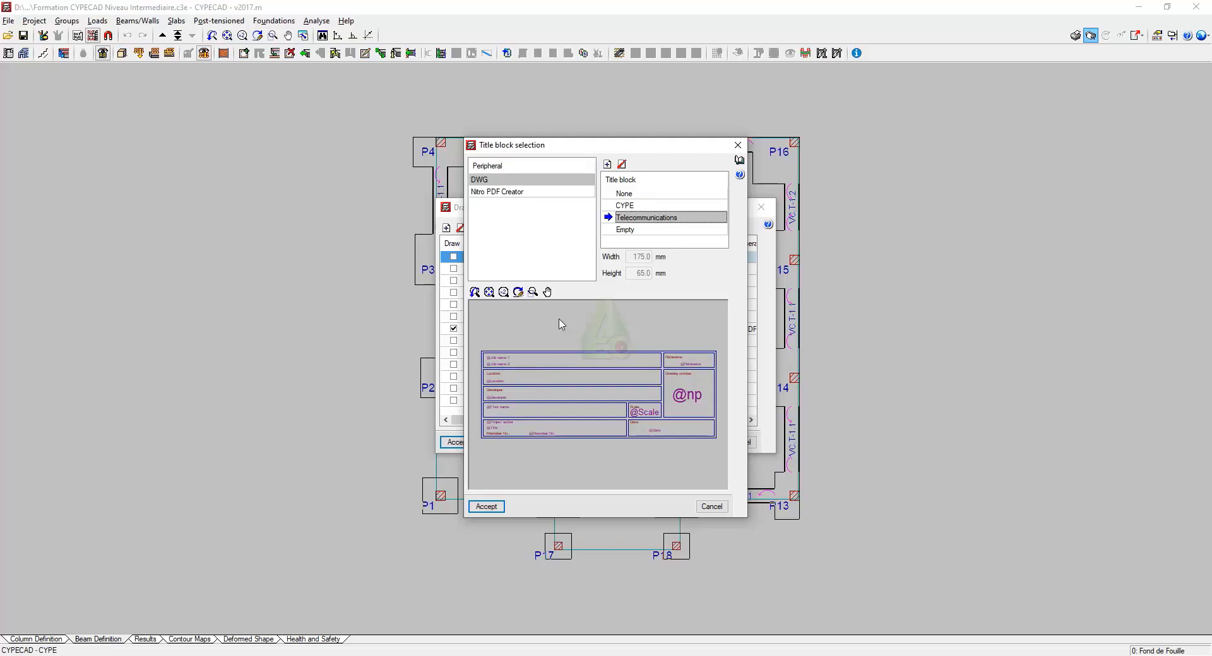
{"action": "left_click", "coordinate": [532, 291]}
{"action": "left_click_drag", "start_coordinate": [482, 343], "coordinate": [570, 455]}
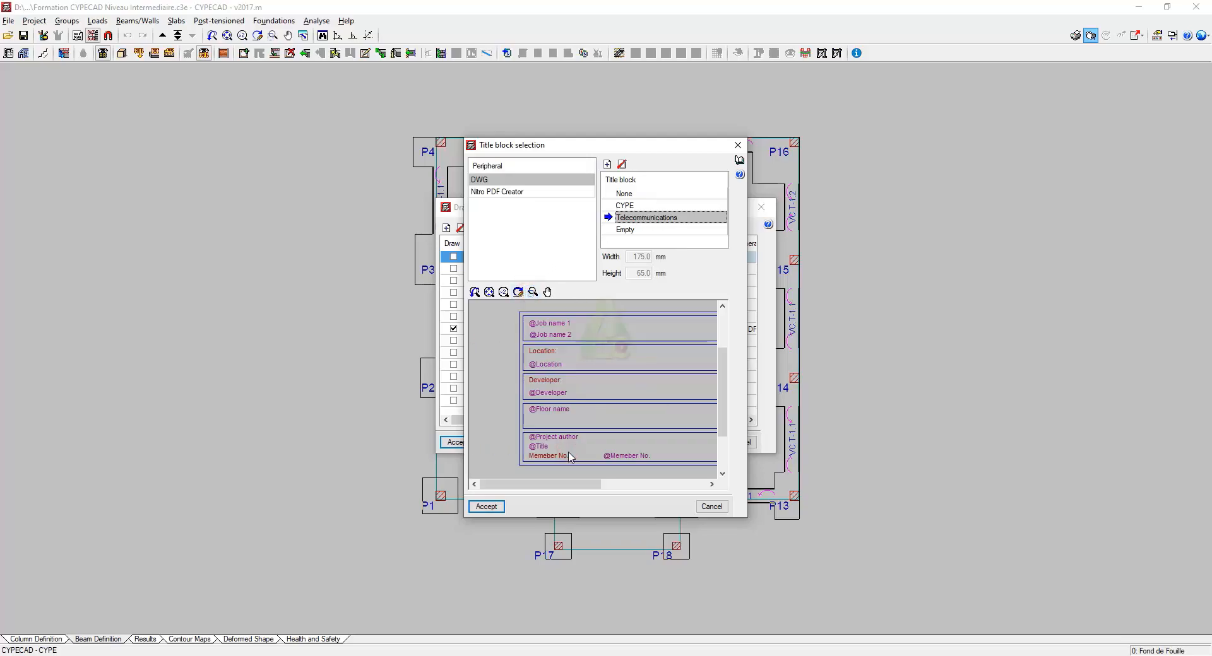
{"action": "left_click", "coordinate": [628, 235]}
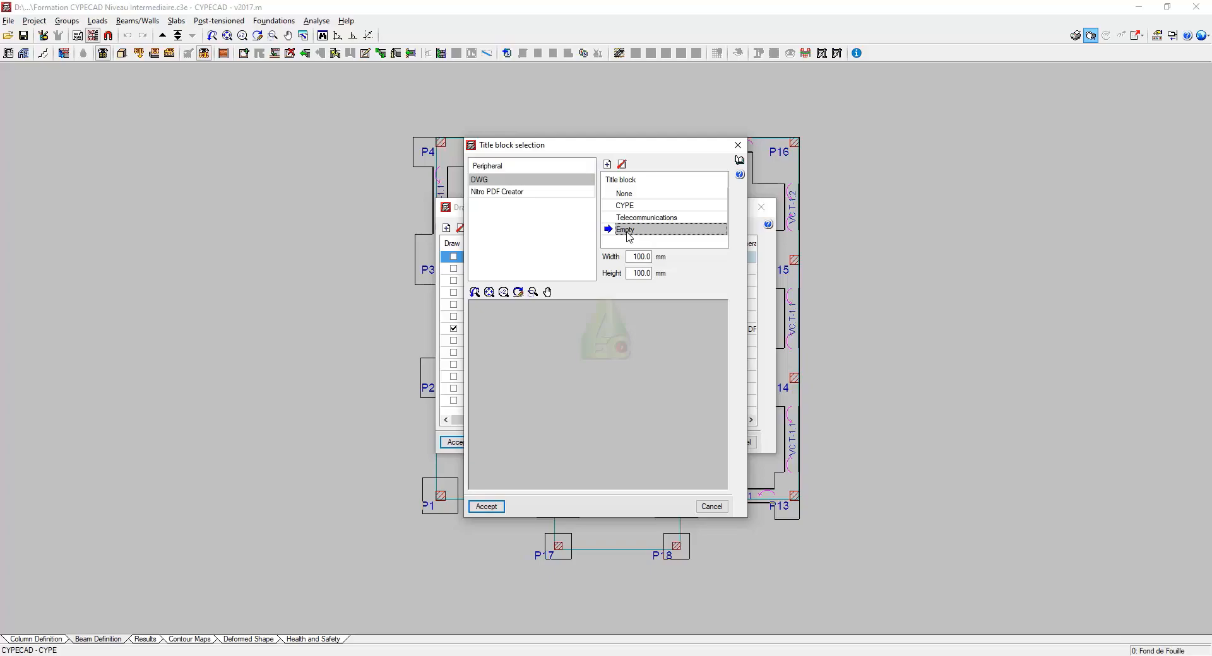
{"action": "left_click", "coordinate": [607, 165]}
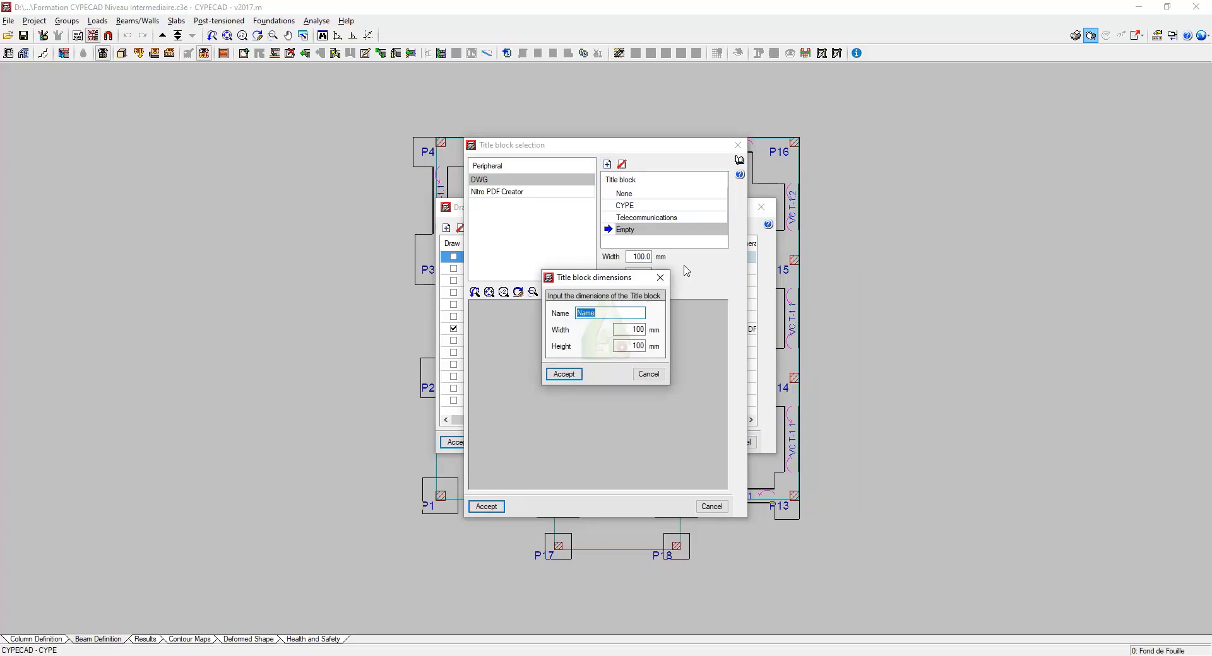
{"action": "left_click", "coordinate": [660, 278]}
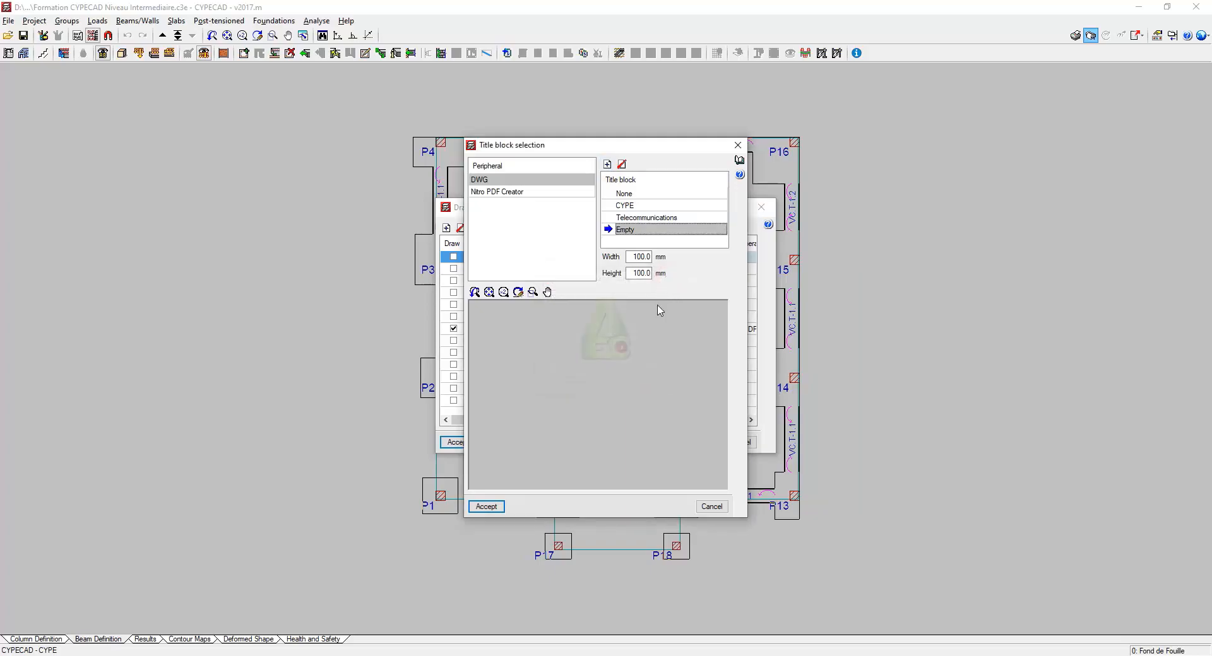
{"action": "key", "text": "alt+Tab"}
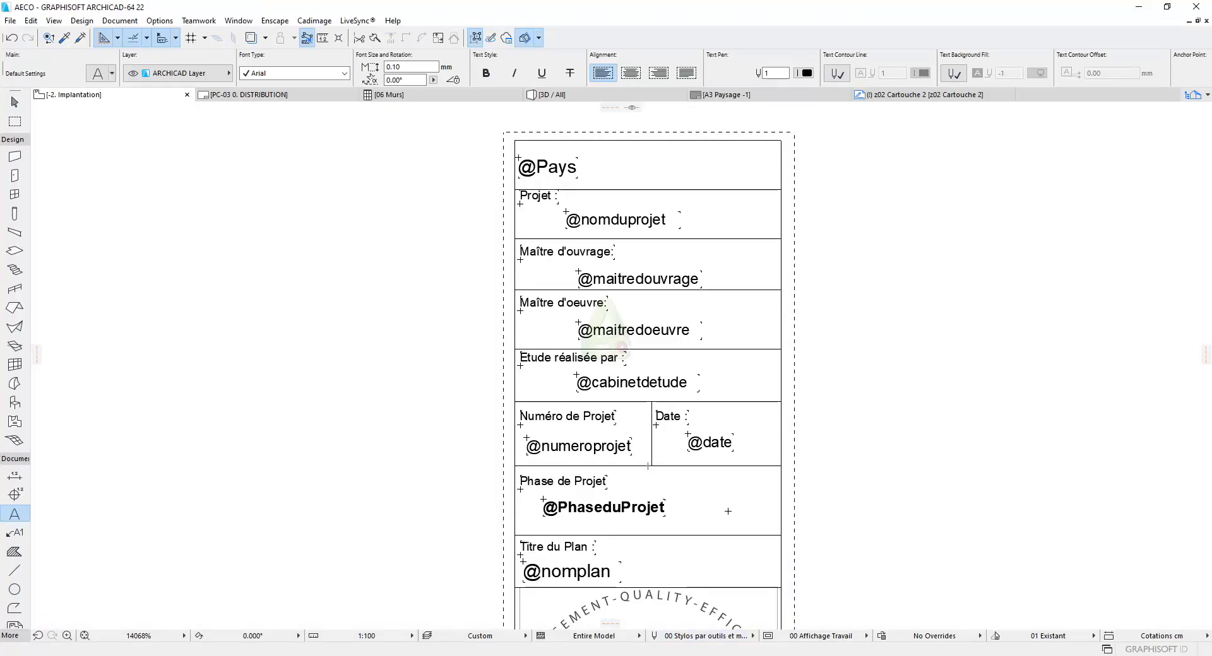
{"action": "scroll", "coordinate": [660, 217], "scroll_direction": "down", "scroll_amount": 1}
{"action": "scroll", "coordinate": [590, 171], "scroll_direction": "down", "scroll_amount": 2}
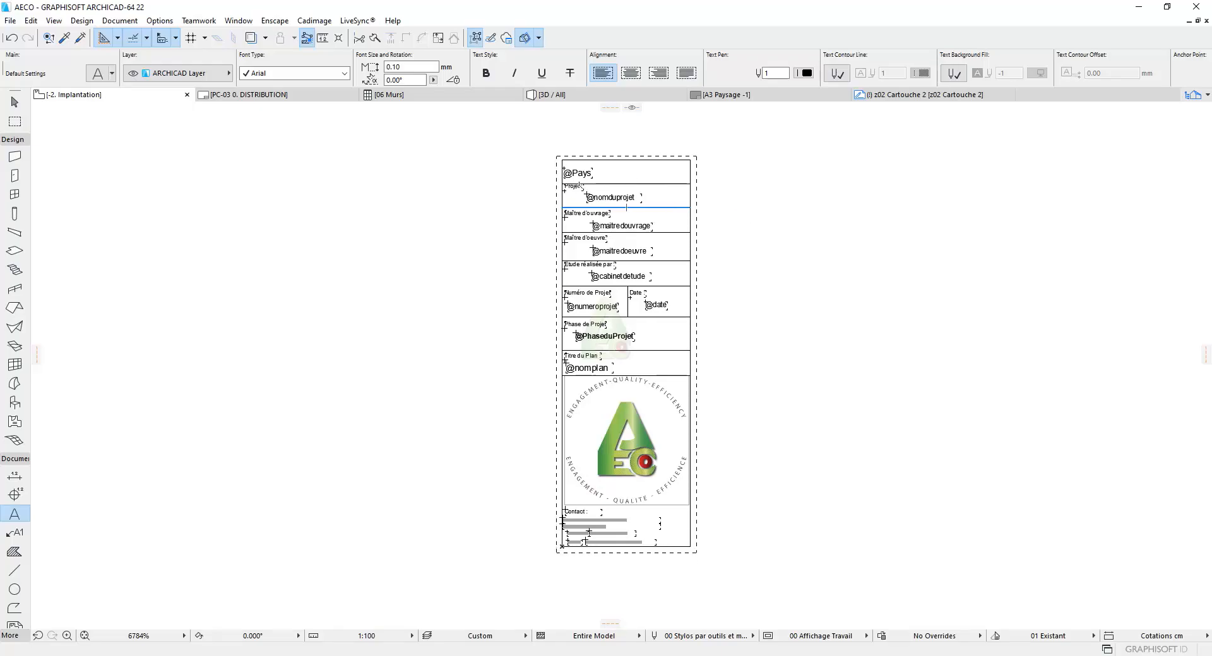
{"action": "scroll", "coordinate": [633, 178], "scroll_direction": "up", "scroll_amount": 4}
{"action": "scroll", "coordinate": [603, 149], "scroll_direction": "up", "scroll_amount": 2}
{"action": "scroll", "coordinate": [633, 201], "scroll_direction": "down", "scroll_amount": 2}
{"action": "mouse_move", "coordinate": [631, 200]}
{"action": "middle_mouse_down"}
{"action": "mouse_move", "coordinate": [536, 216]}
{"action": "mouse_move", "coordinate": [623, 181]}
{"action": "middle_mouse_up"}
{"action": "scroll", "coordinate": [535, 201], "scroll_direction": "up", "scroll_amount": 2}
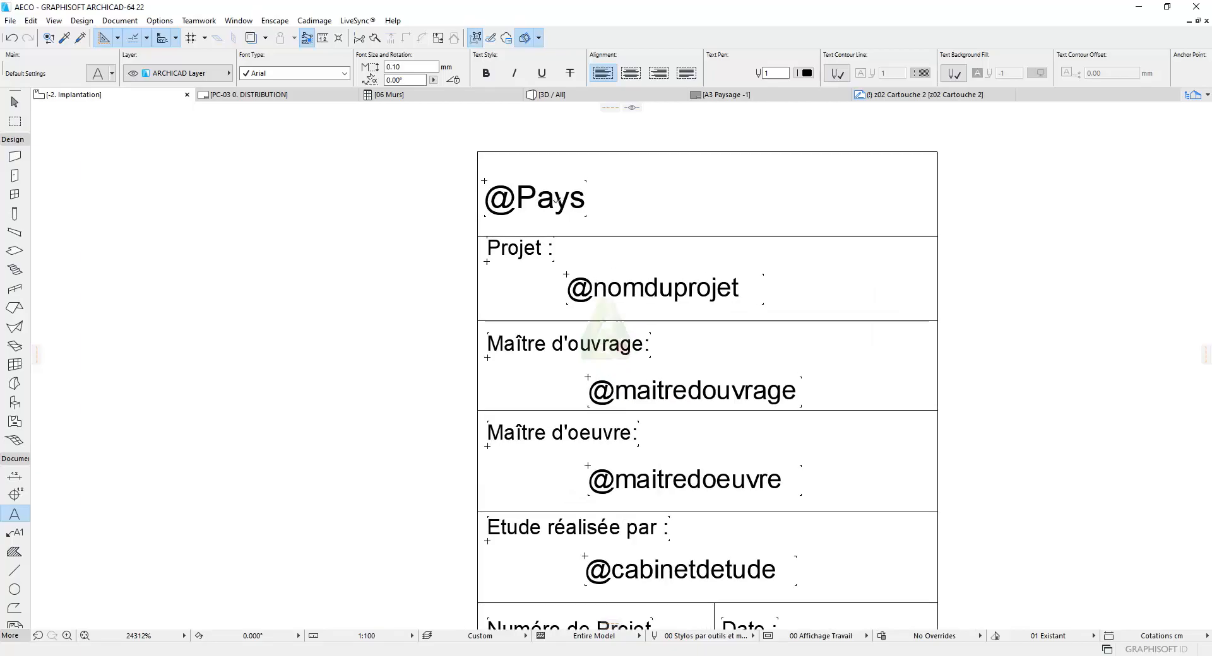
{"action": "scroll", "coordinate": [579, 186], "scroll_direction": "down", "scroll_amount": 2}
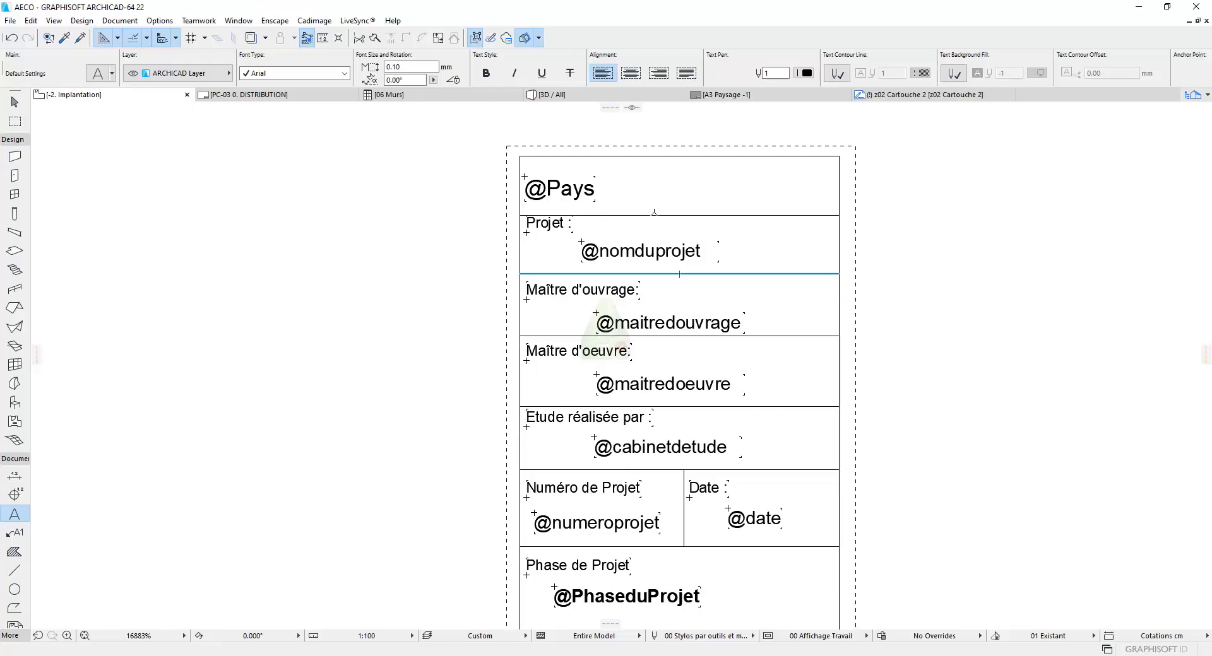
{"action": "scroll", "coordinate": [653, 212], "scroll_direction": "up", "scroll_amount": 2}
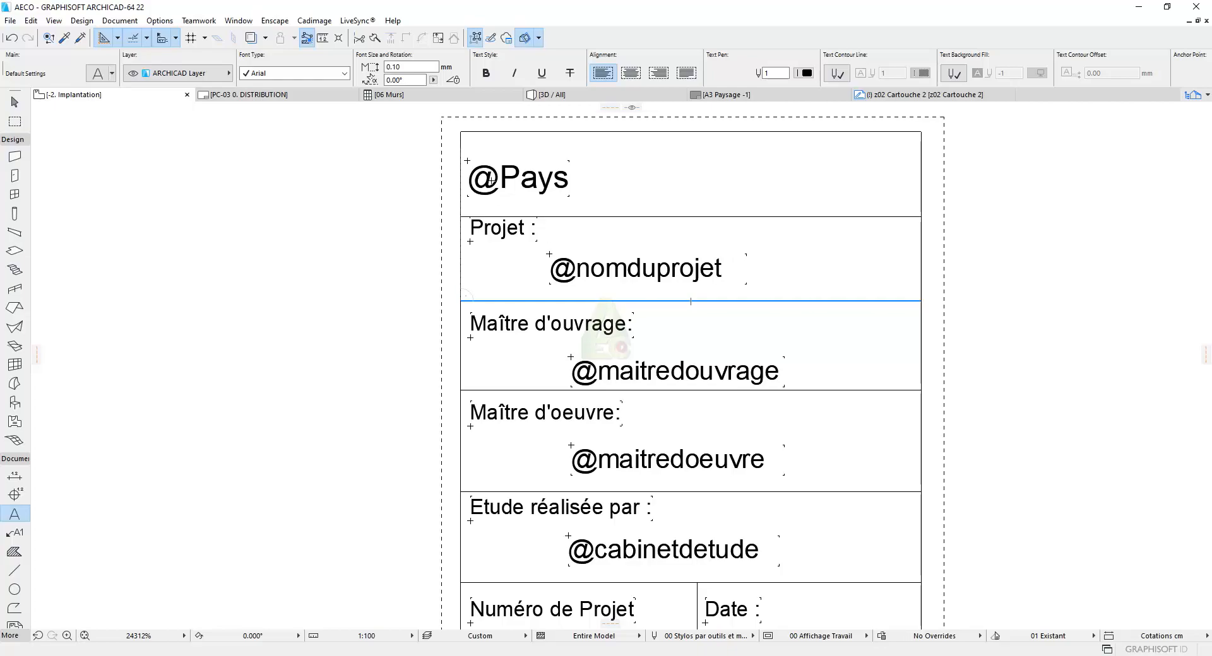
{"action": "scroll", "coordinate": [691, 301], "scroll_direction": "up", "scroll_amount": 1}
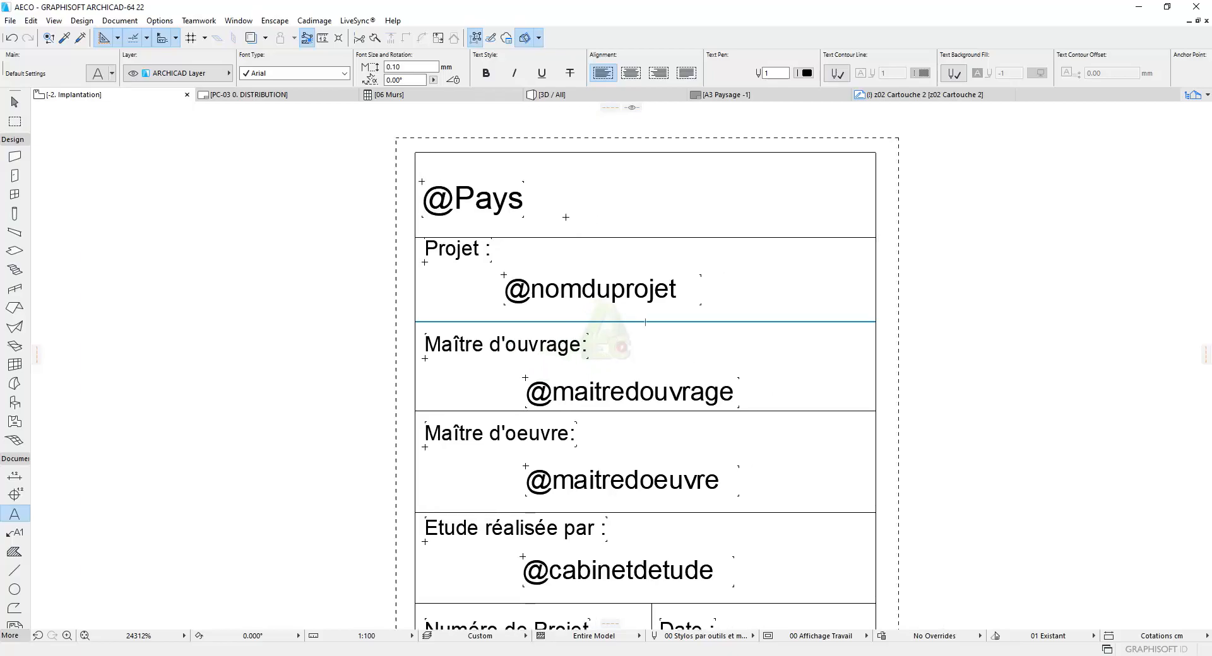
{"action": "scroll", "coordinate": [688, 325], "scroll_direction": "up", "scroll_amount": 1}
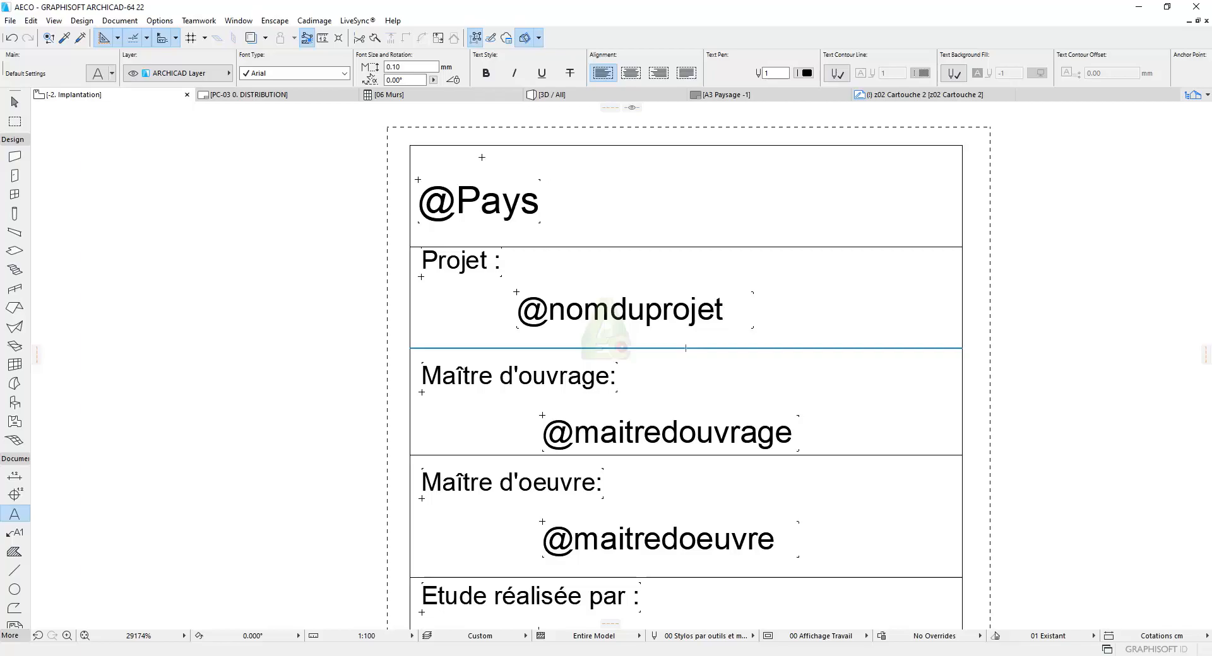
{"action": "scroll", "coordinate": [686, 348], "scroll_direction": "up", "scroll_amount": 3}
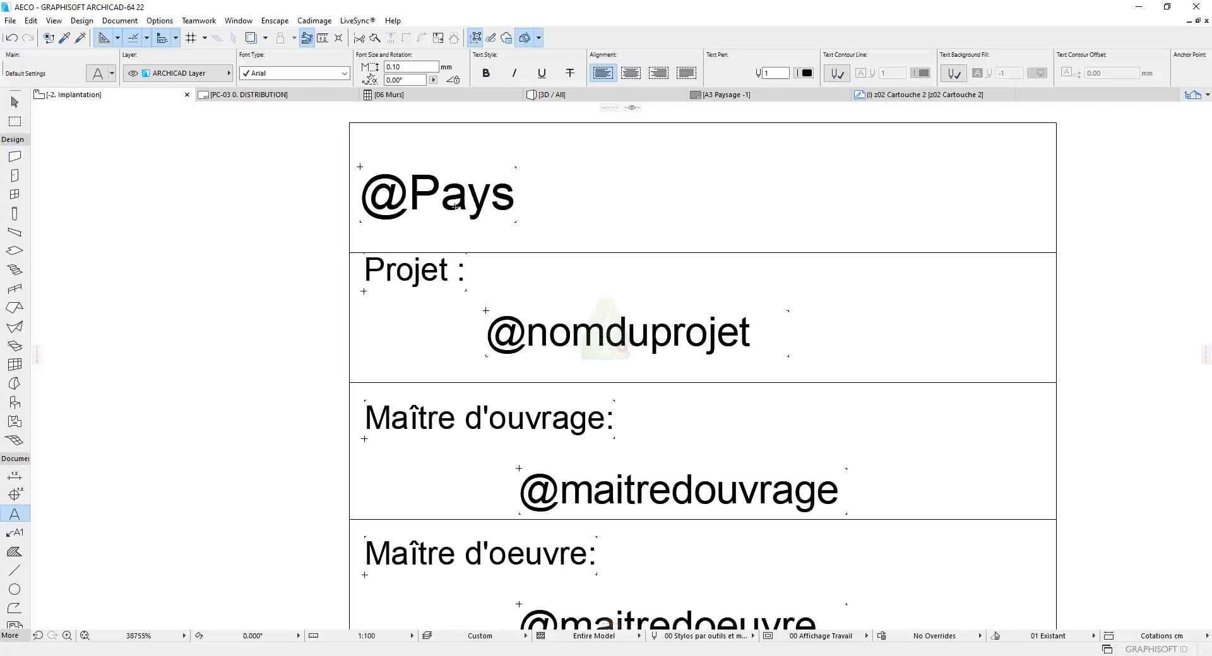
{"action": "scroll", "coordinate": [743, 406], "scroll_direction": "down", "scroll_amount": 6}
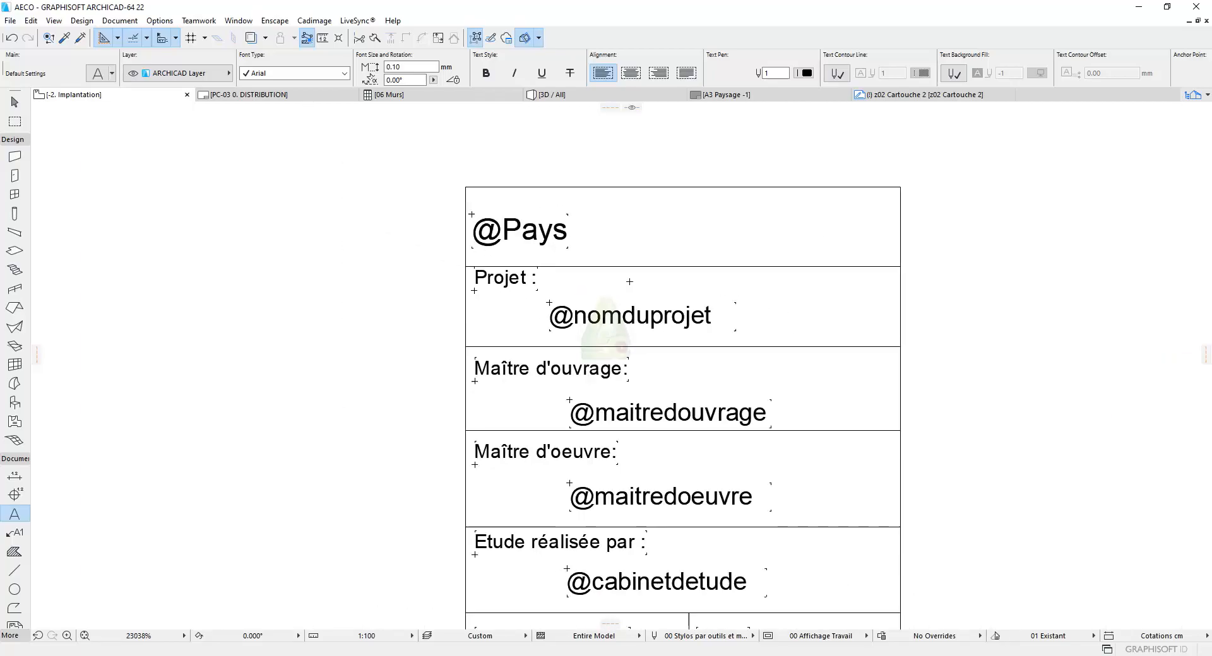
{"action": "scroll", "coordinate": [538, 295], "scroll_direction": "up", "scroll_amount": 4}
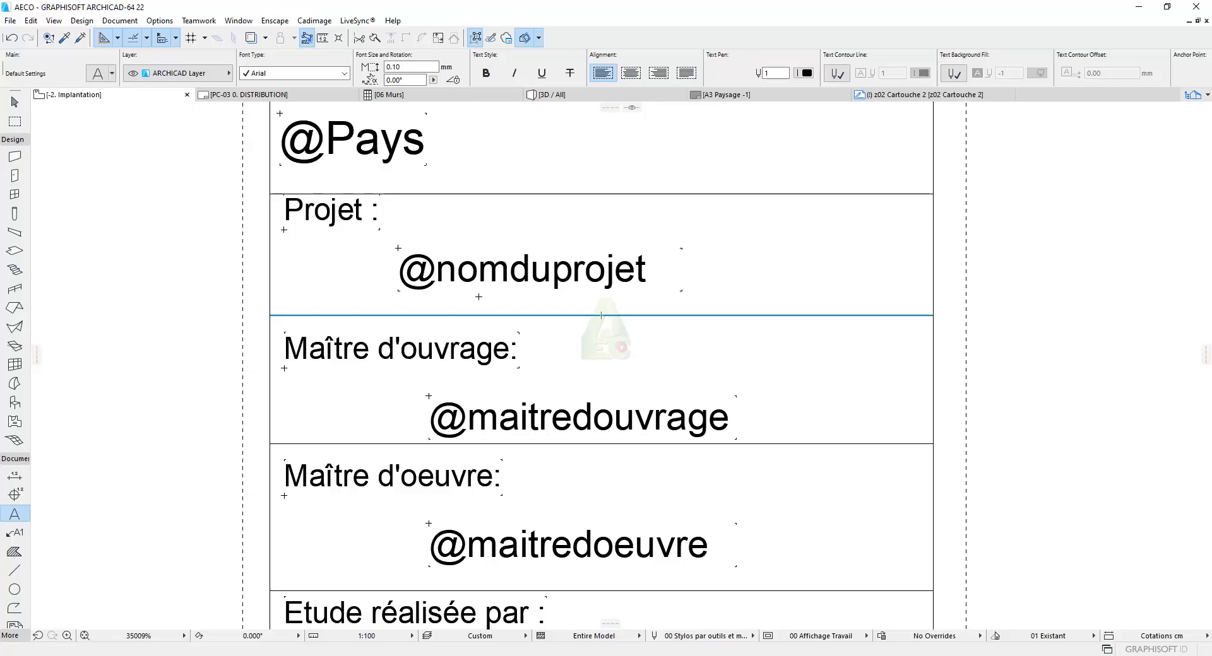
Step: Examine the title block's project number, date, project phase and plan title placeholder fields above the logo
{"action": "scroll", "coordinate": [601, 315], "scroll_direction": "down", "scroll_amount": 5}
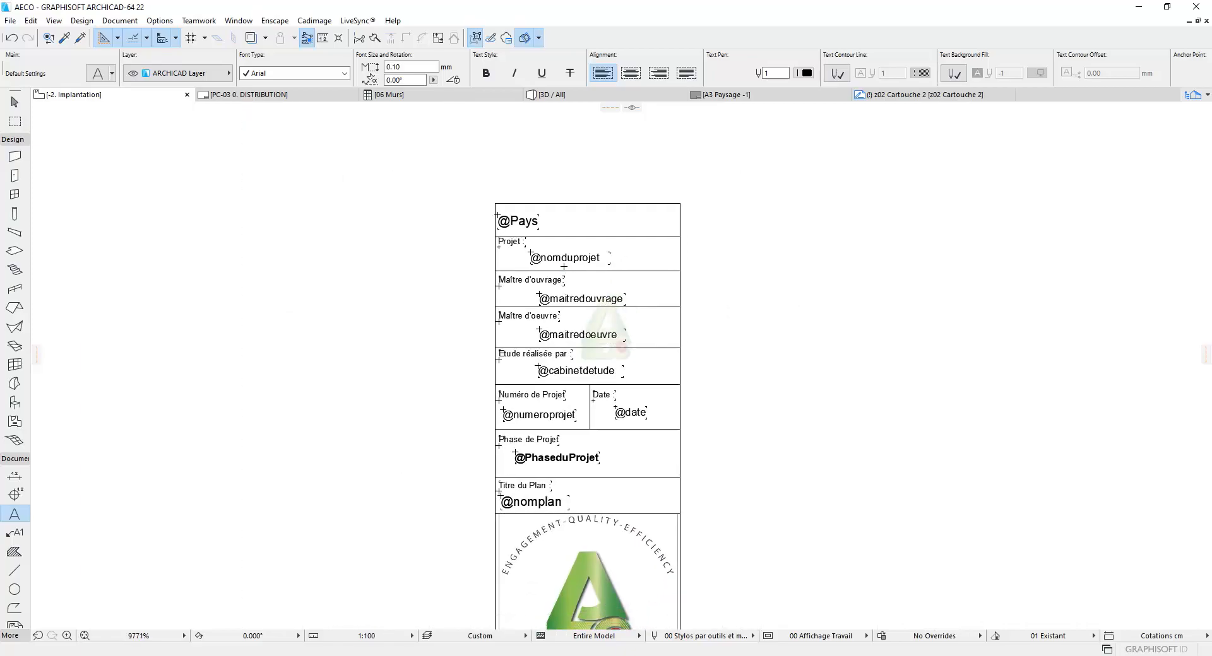
{"action": "scroll", "coordinate": [562, 264], "scroll_direction": "up", "scroll_amount": 1}
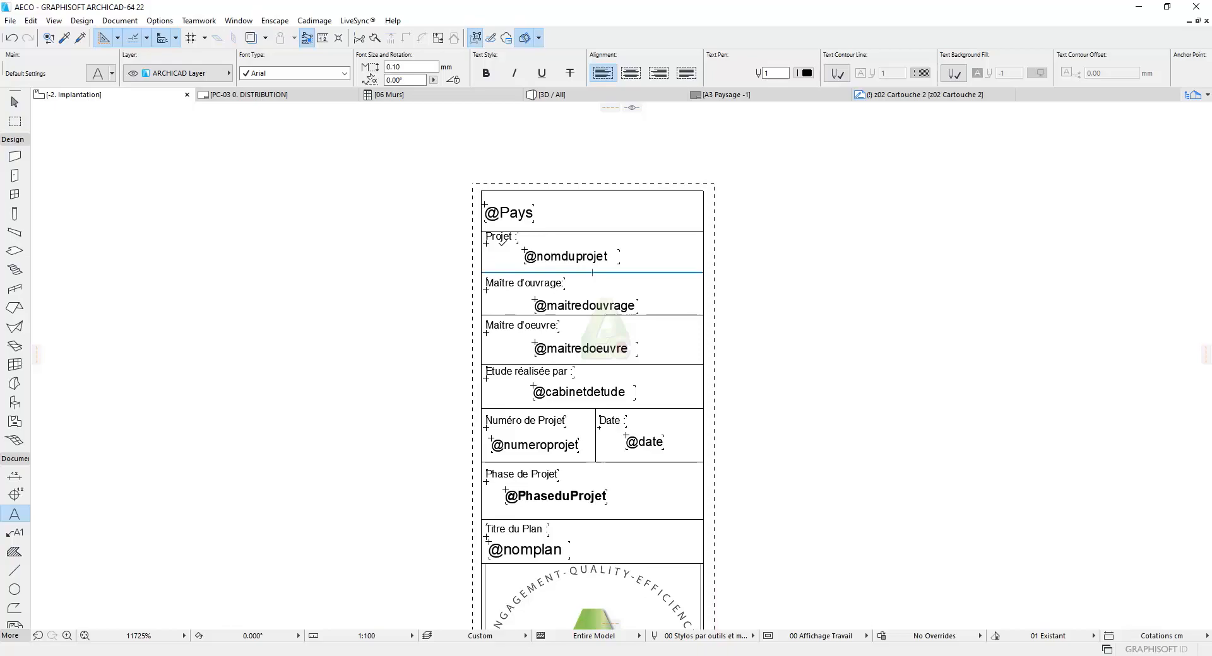
{"action": "scroll", "coordinate": [551, 251], "scroll_direction": "up", "scroll_amount": 3}
{"action": "scroll", "coordinate": [576, 276], "scroll_direction": "down", "scroll_amount": 2}
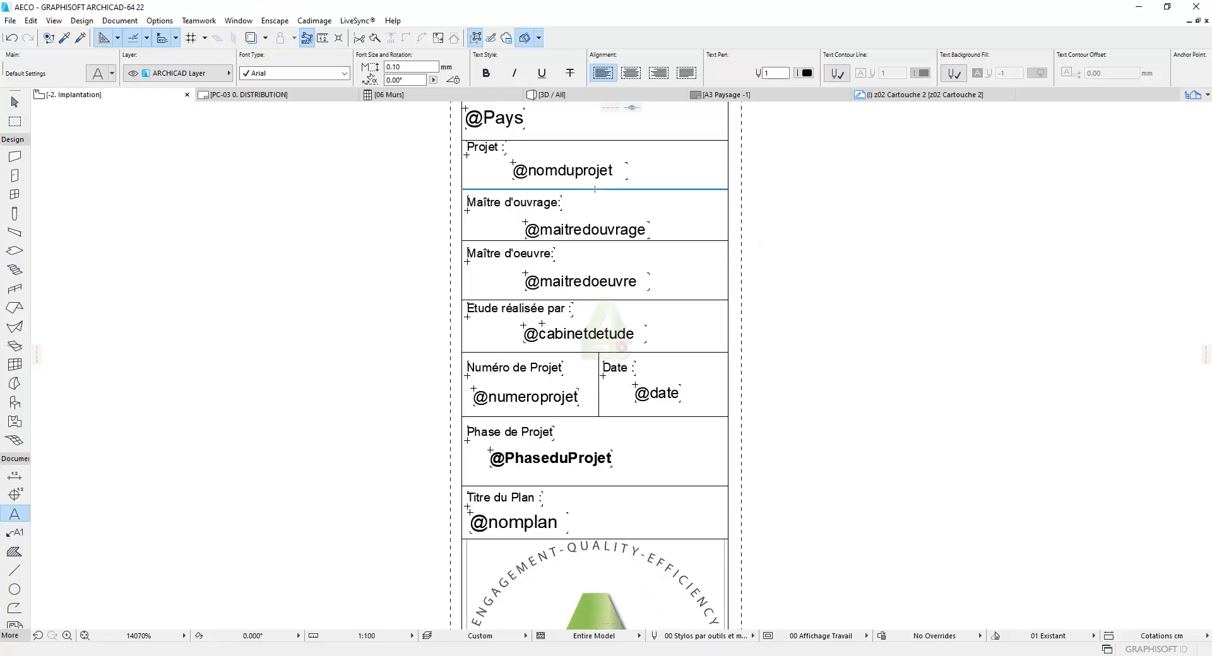
{"action": "middle_click_drag", "start_coordinate": [576, 276], "coordinate": [585, 231]}
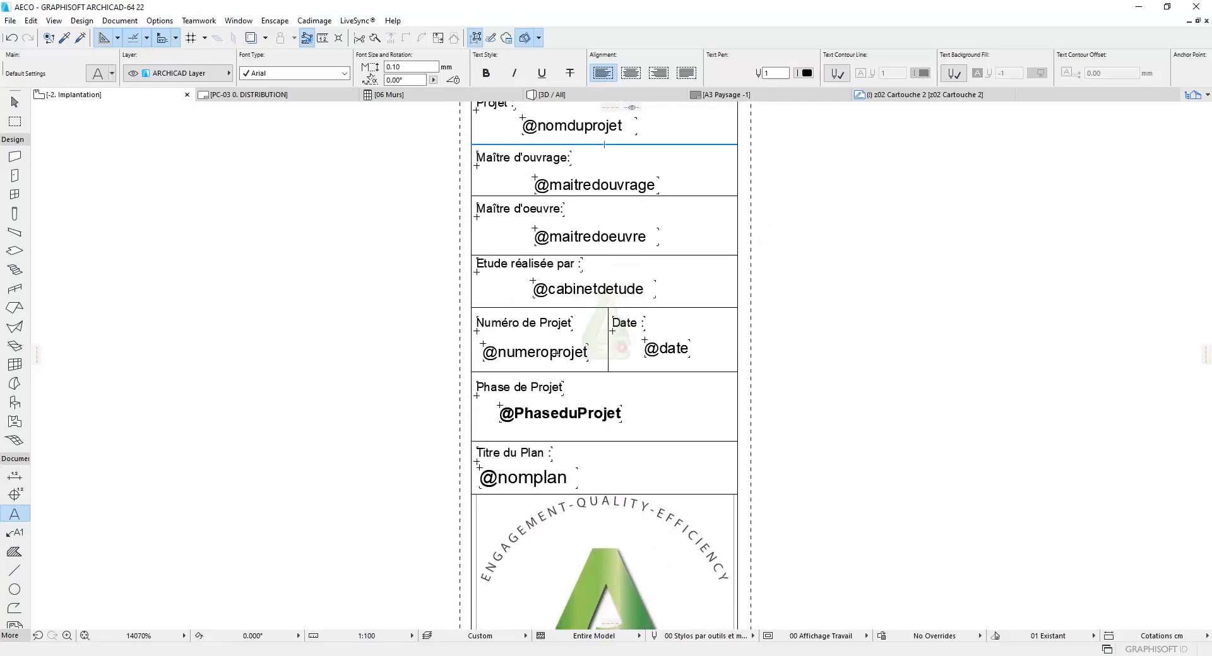
{"action": "middle_click_drag", "start_coordinate": [437, 395], "coordinate": [421, 294]}
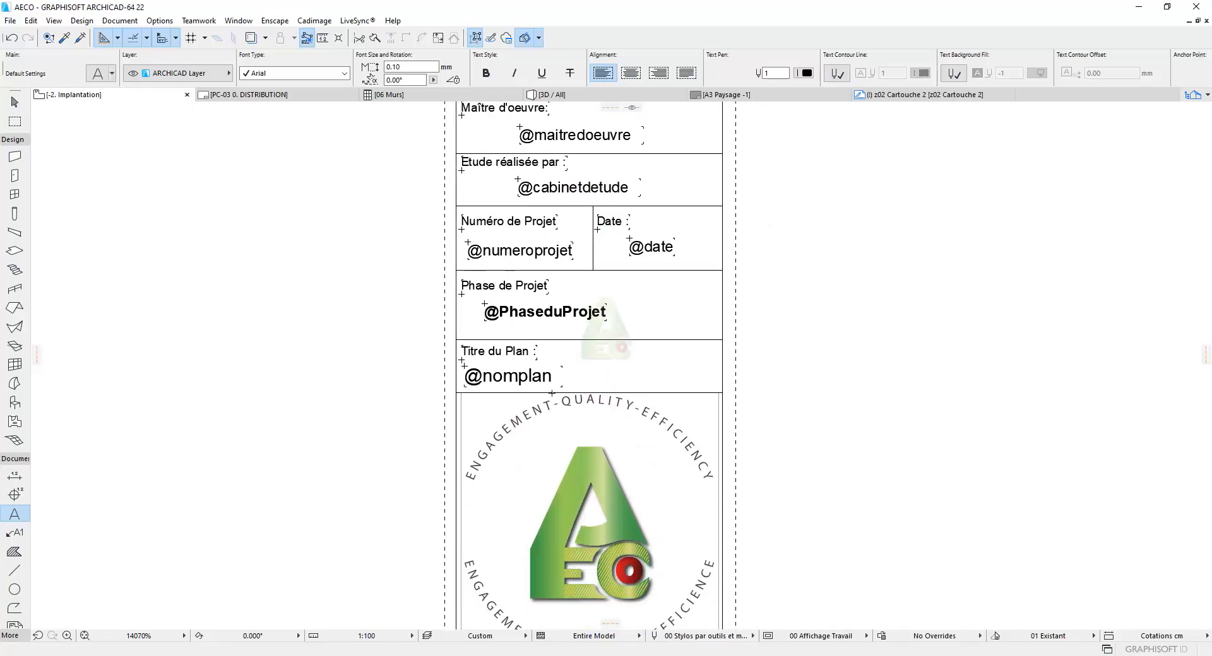
{"action": "scroll", "coordinate": [621, 271], "scroll_direction": "down", "scroll_amount": 2}
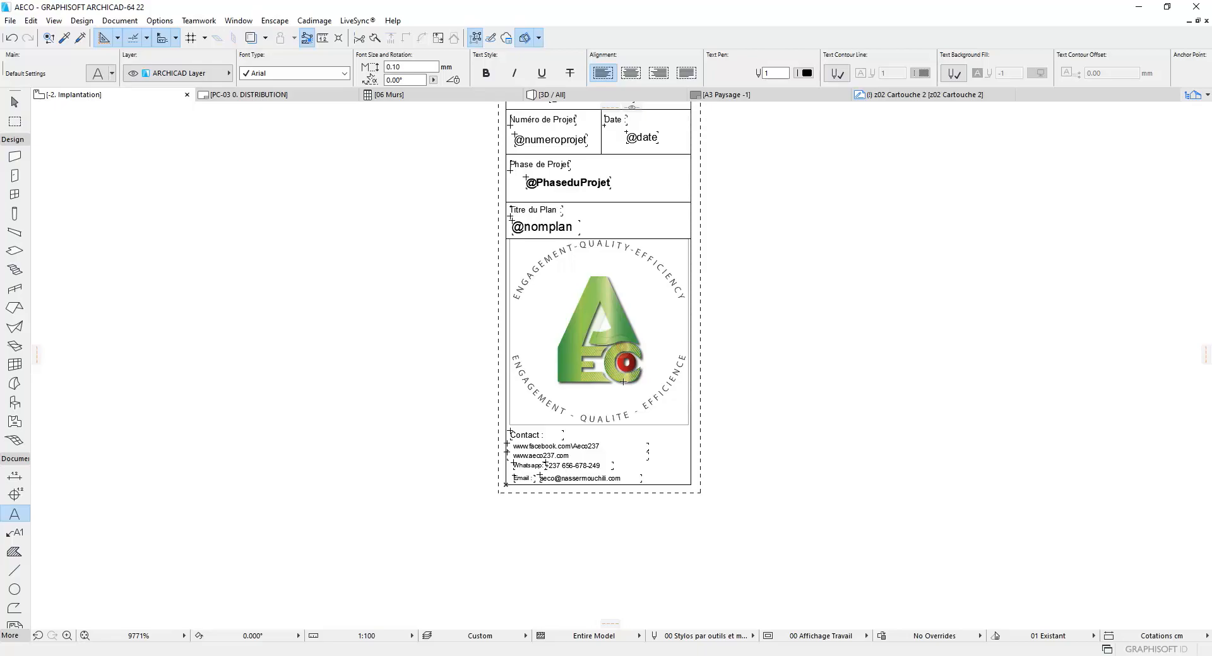
Step: Examine the contact block below the logo and the title block's overall layout, and return to CYPECAD
{"action": "scroll", "coordinate": [657, 466], "scroll_direction": "up", "scroll_amount": 5}
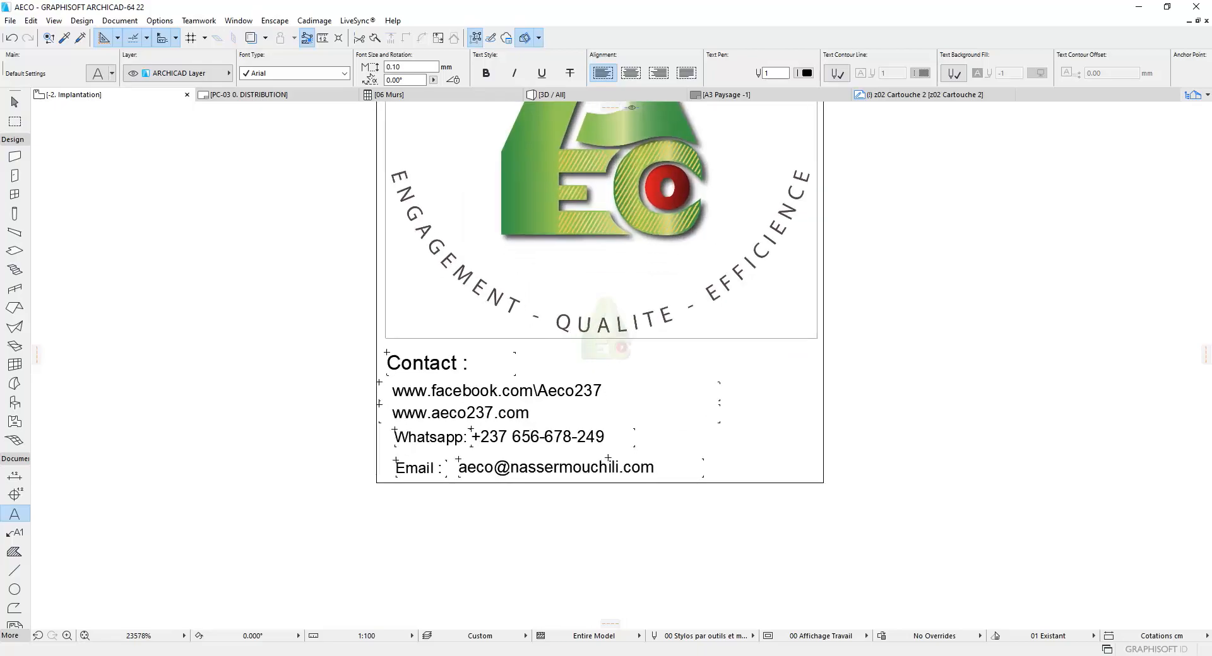
{"action": "scroll", "coordinate": [525, 418], "scroll_direction": "down", "scroll_amount": 7}
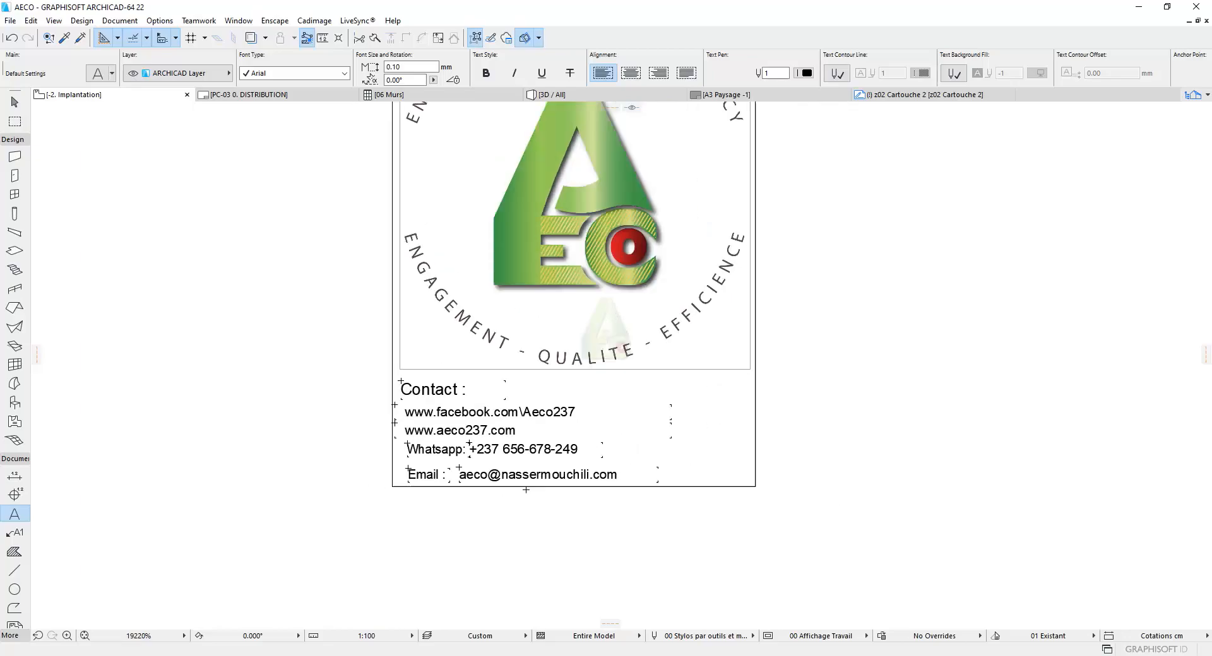
{"action": "scroll", "coordinate": [484, 181], "scroll_direction": "down", "scroll_amount": 1}
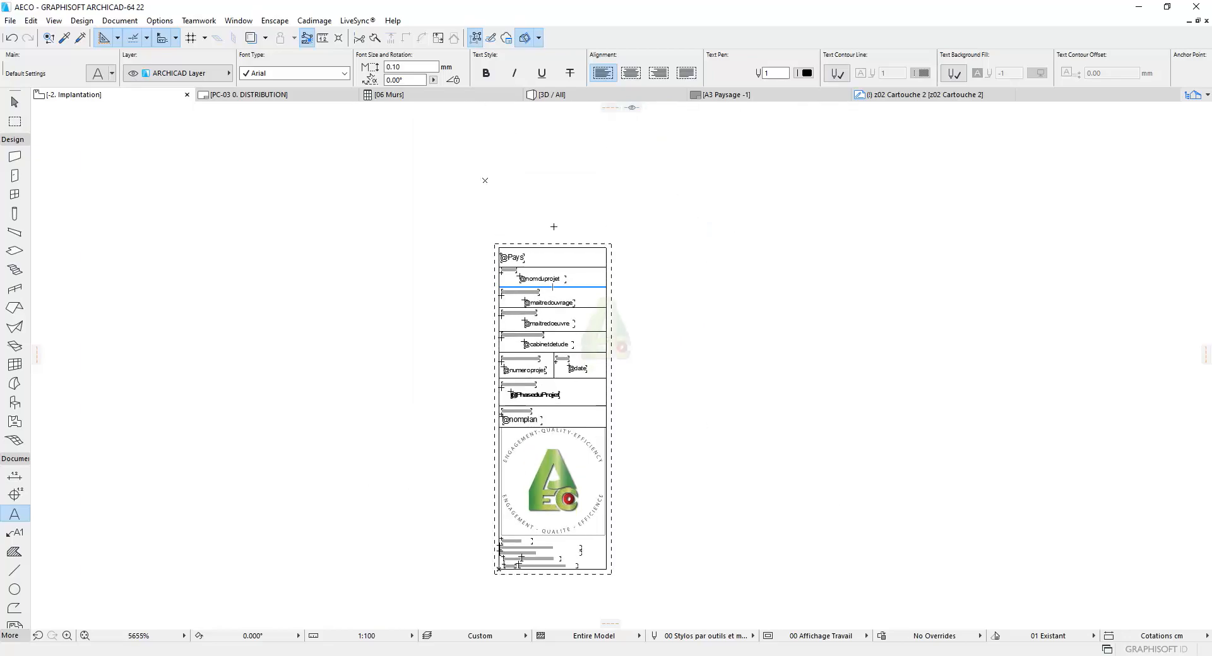
{"action": "scroll", "coordinate": [534, 492], "scroll_direction": "up", "scroll_amount": 2}
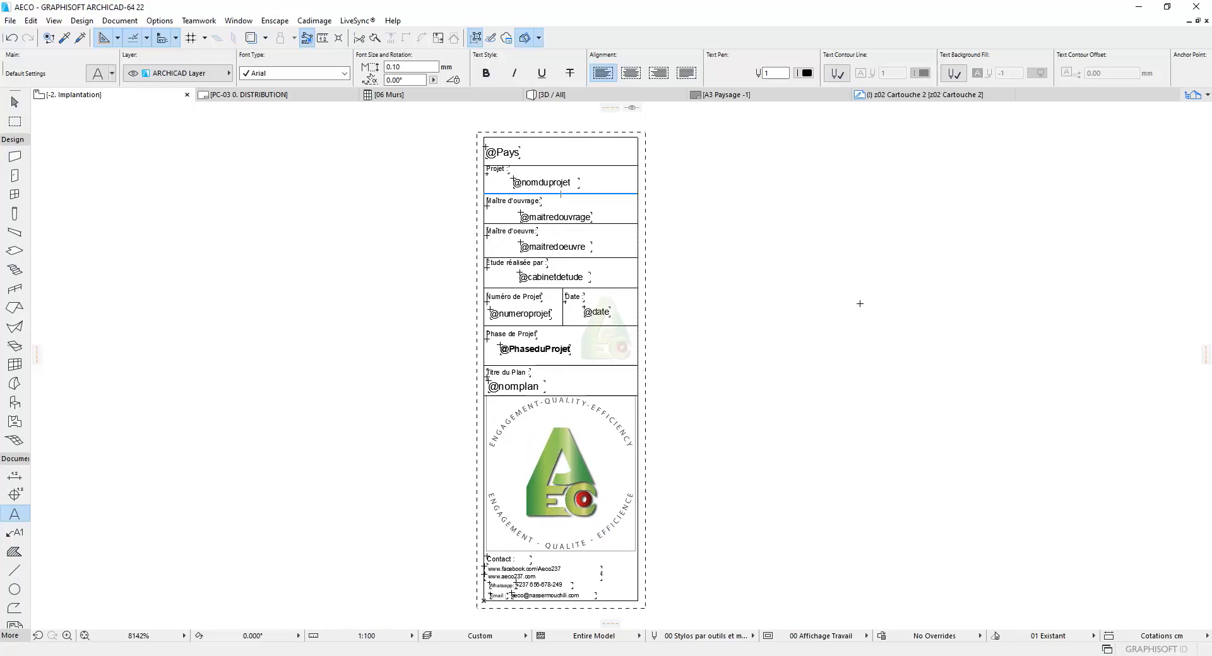
{"action": "left_click", "coordinate": [1137, 7]}
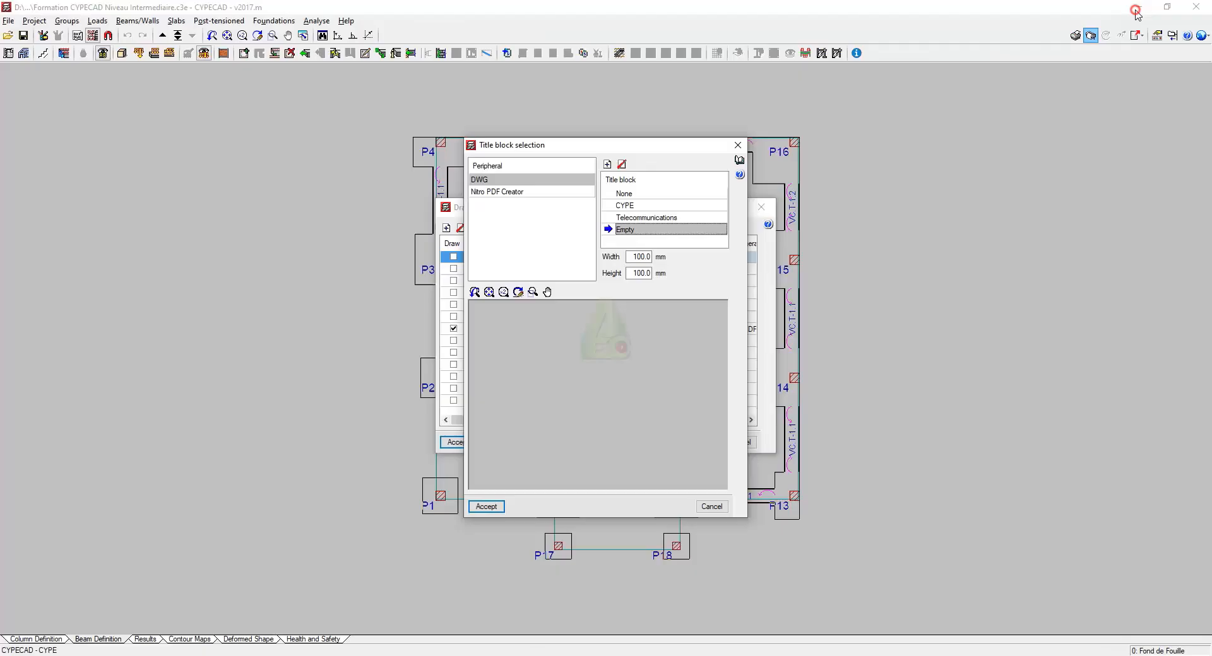
Step: Add a new DWG title block named AECO with a width of 60 mm and a height of 180 mm
{"action": "left_click", "coordinate": [607, 165]}
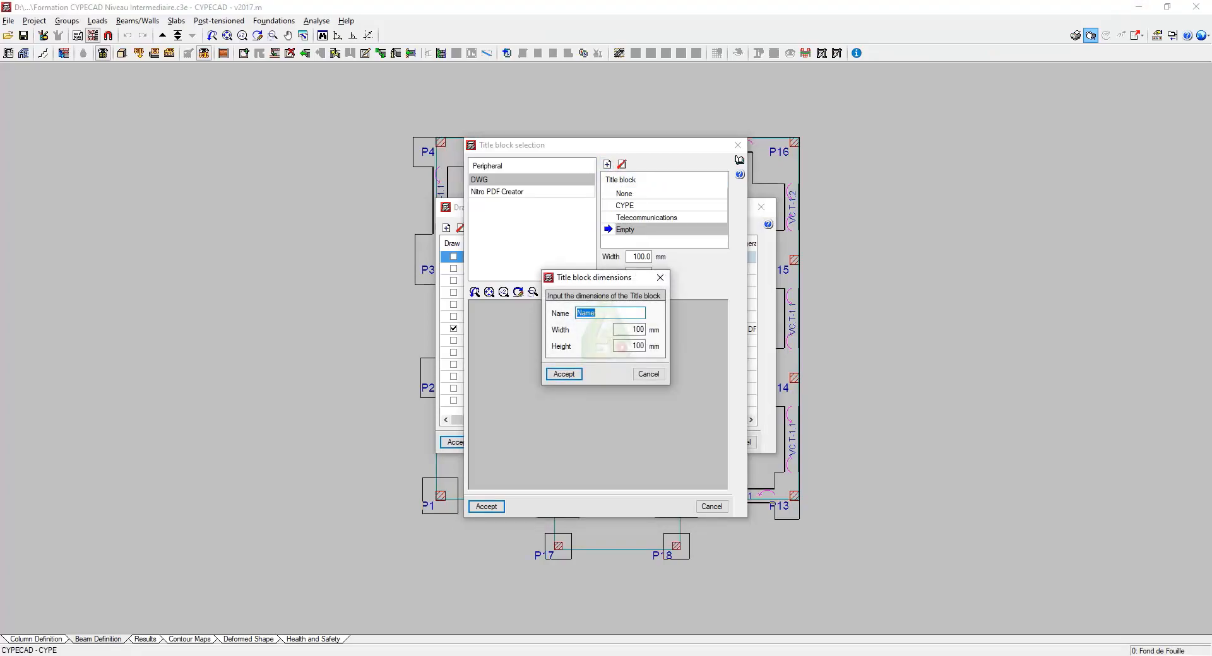
{"action": "type", "text": "AECO"}
{"action": "double_click", "coordinate": [636, 329]}
{"action": "key", "text": "Tab"}
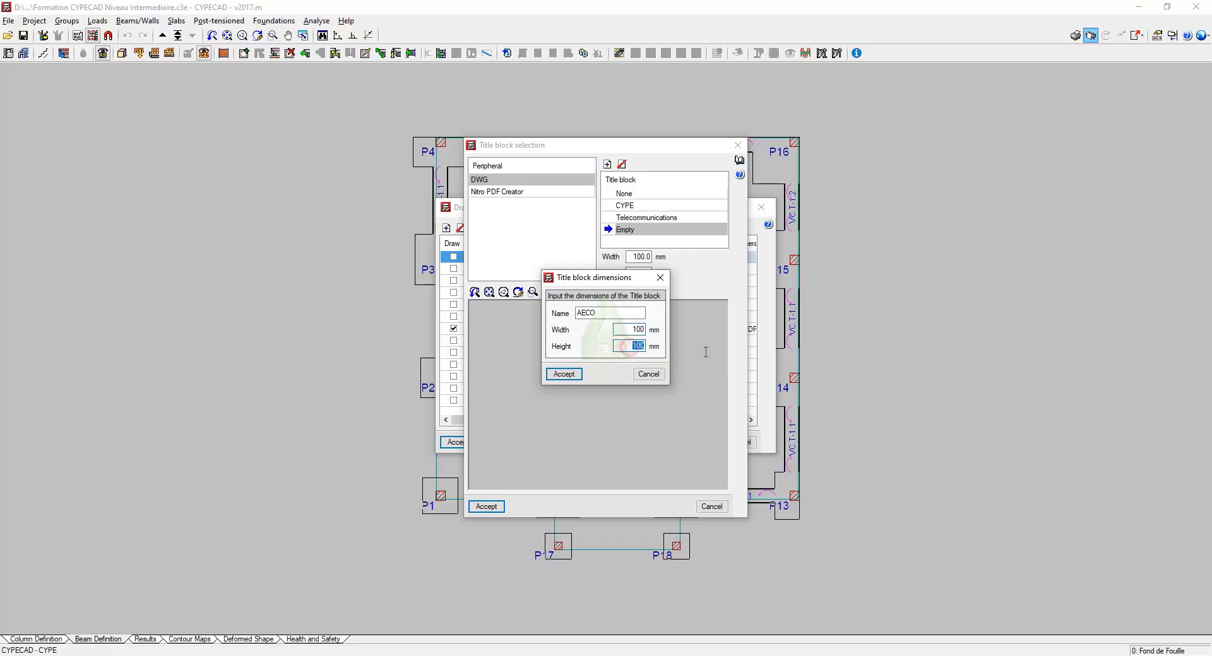
{"action": "left_click", "coordinate": [705, 349]}
{"action": "double_click", "coordinate": [632, 331]}
{"action": "type", "text": "60"}
{"action": "key", "text": "Tab"}
{"action": "type", "text": "181"}
{"action": "key", "text": "BackSpace"}
{"action": "type", "text": "0"}
{"action": "left_click", "coordinate": [563, 375]}
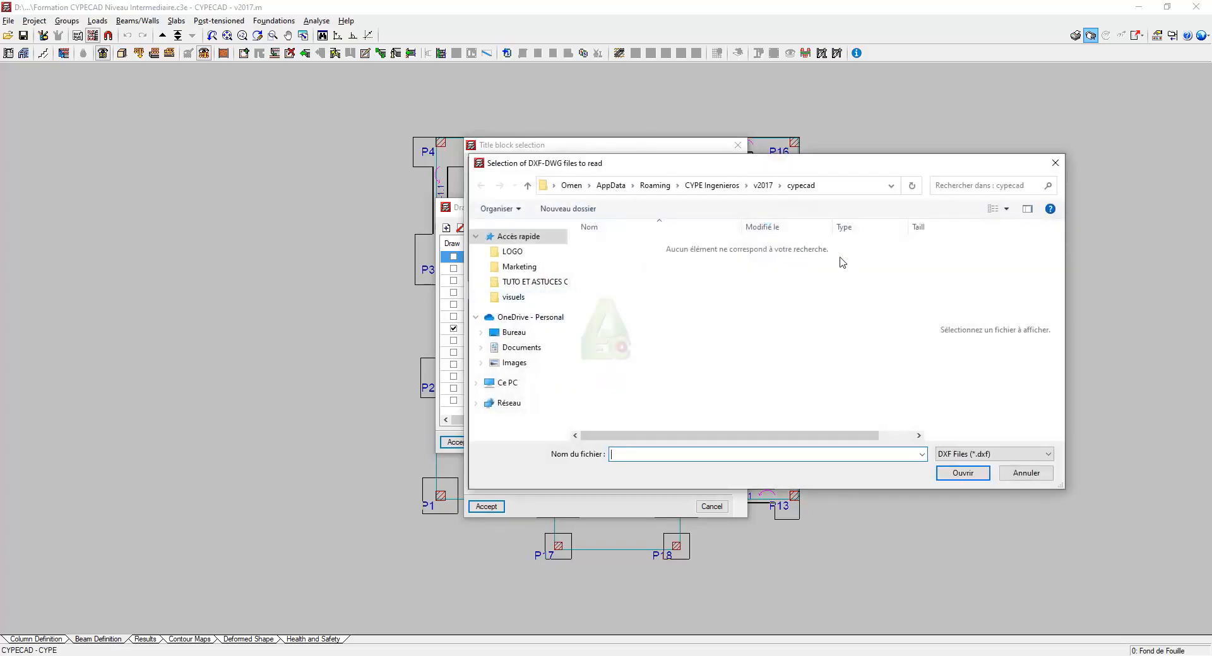
Step: Load 1AECO cartouche.dxf from the TUTO ET ASTUCES CYPECAD folder as the source drawing of the AECO title block
{"action": "left_click", "coordinate": [534, 282]}
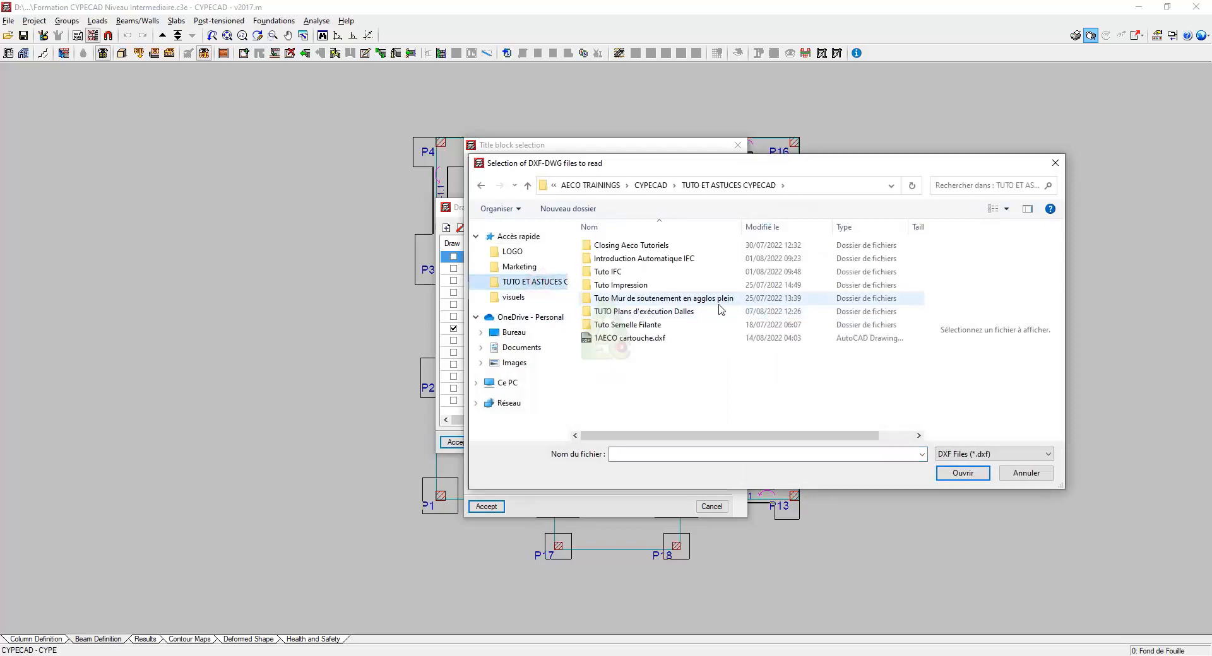
{"action": "left_click", "coordinate": [644, 344]}
{"action": "left_click", "coordinate": [962, 472]}
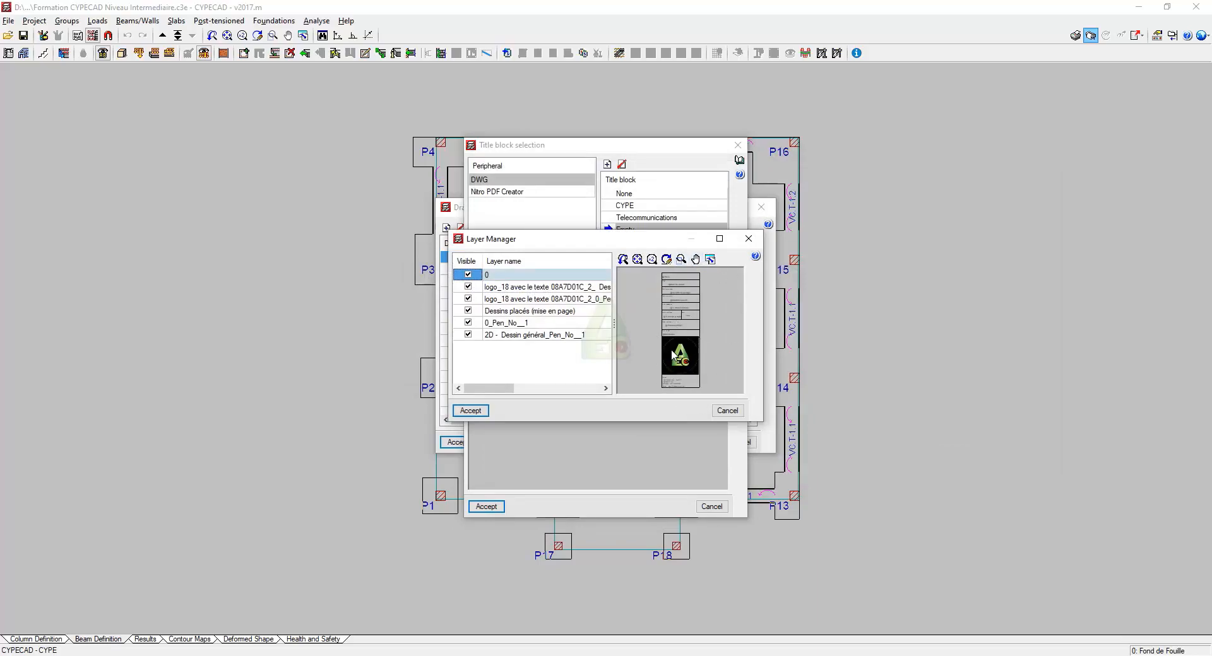
Step: Accept the imported layers and assign the AECO title block to both the DWG and Nitro PDF Creator peripherals
{"action": "left_click", "coordinate": [470, 411]}
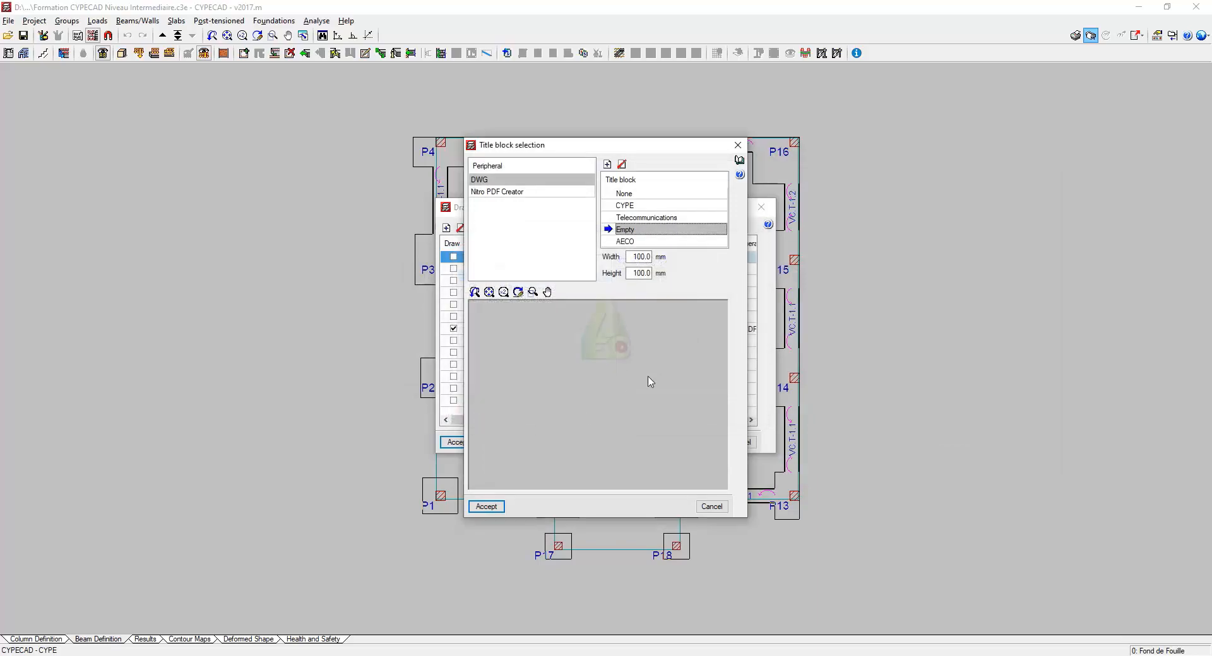
{"action": "left_click_drag", "start_coordinate": [570, 147], "coordinate": [540, 141]}
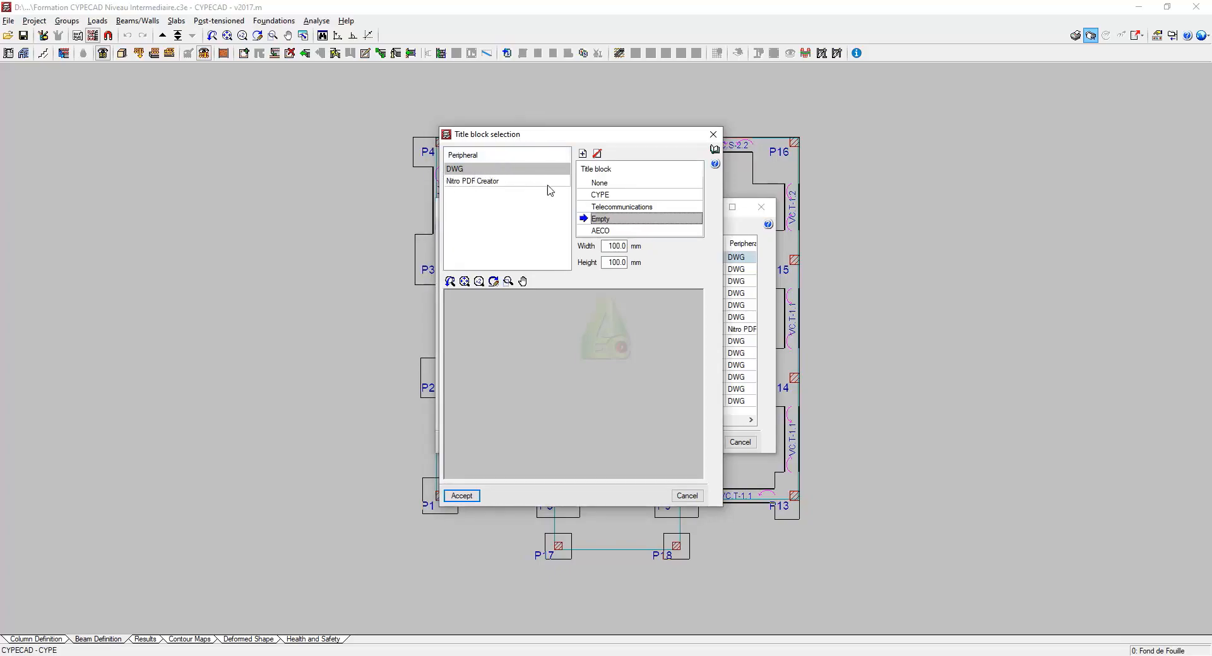
{"action": "left_click", "coordinate": [608, 231]}
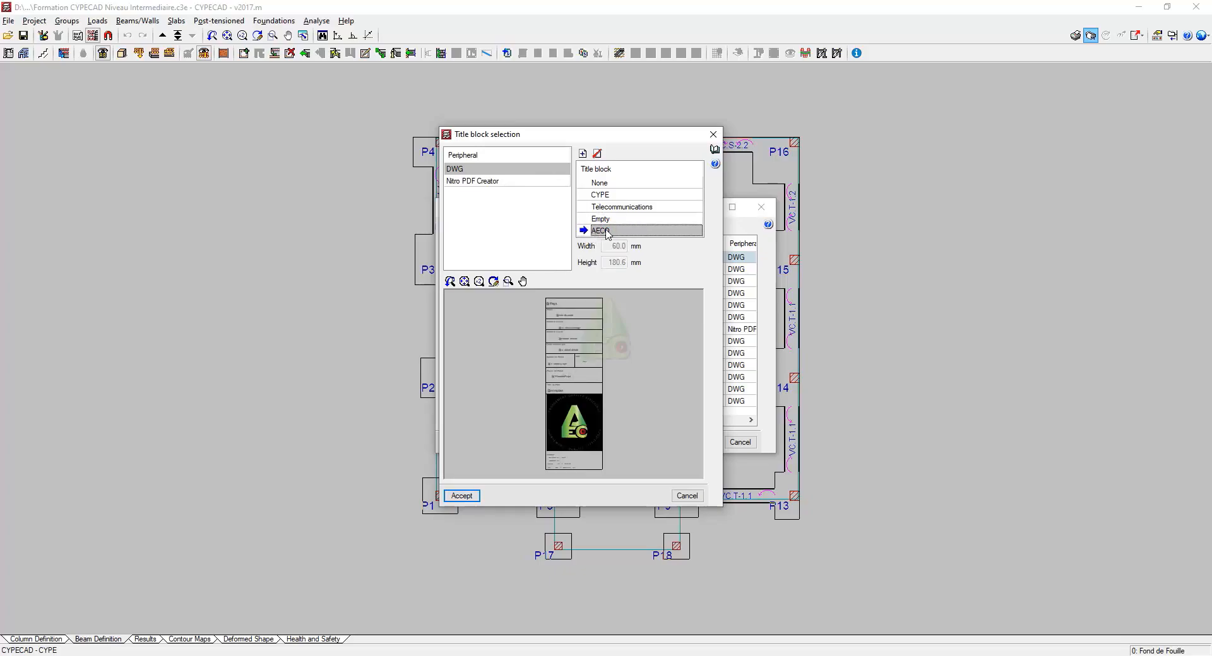
{"action": "left_click", "coordinate": [494, 182]}
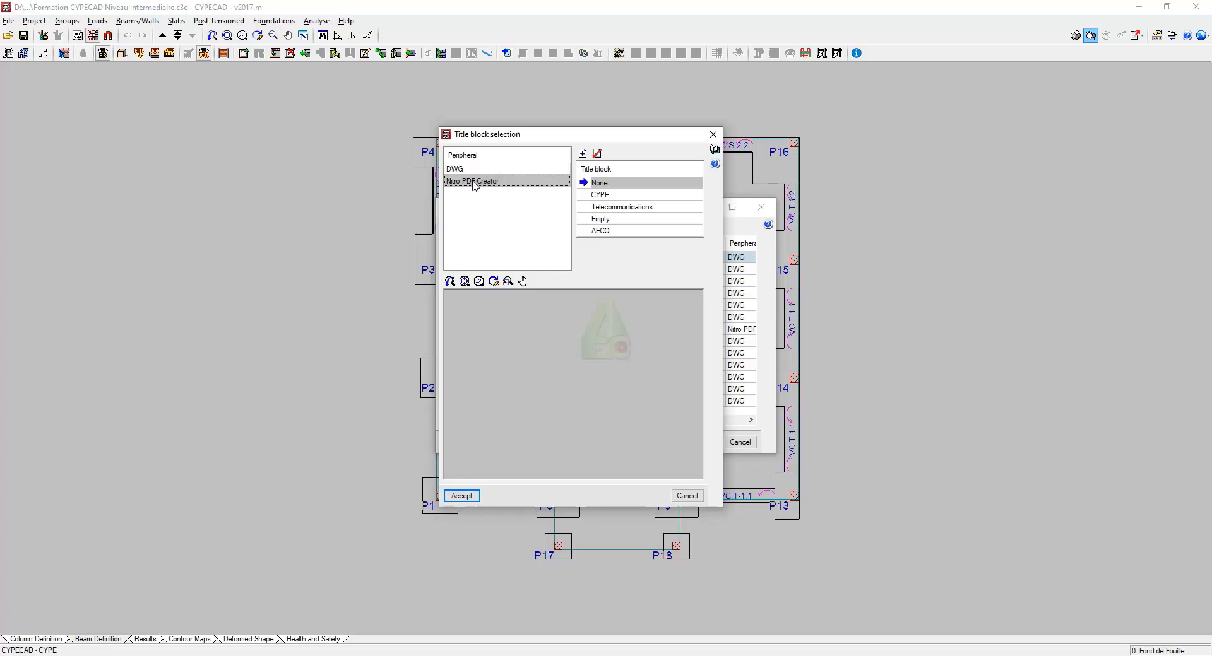
{"action": "left_click", "coordinate": [602, 232]}
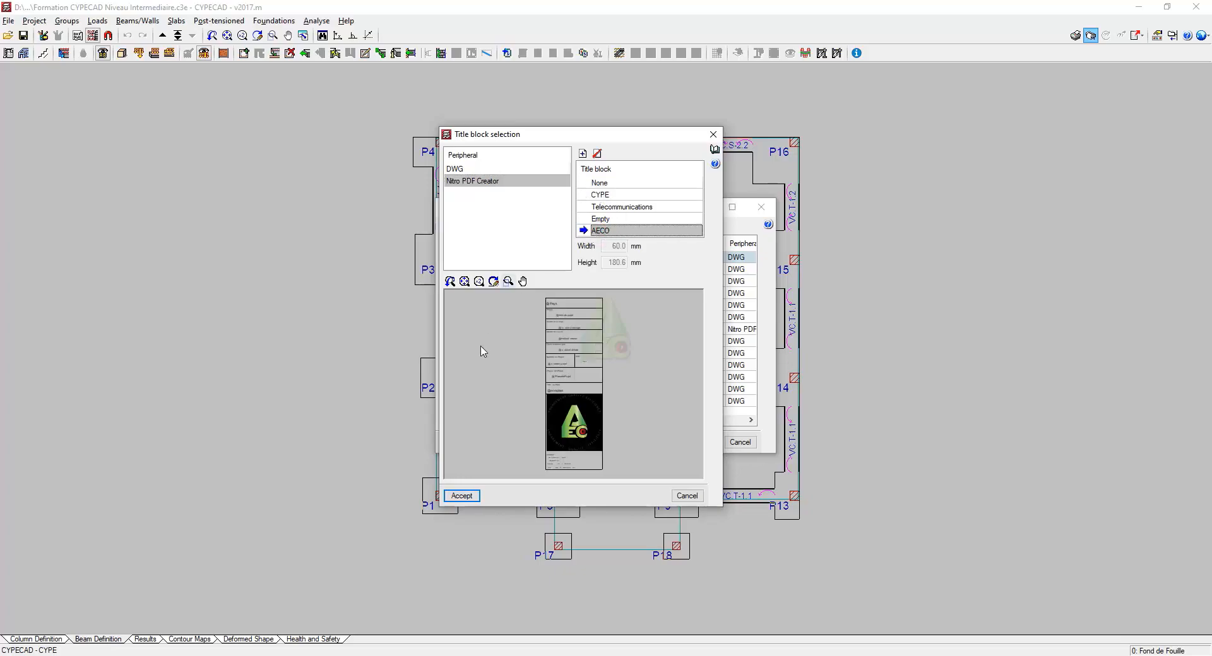
{"action": "left_click", "coordinate": [464, 496]}
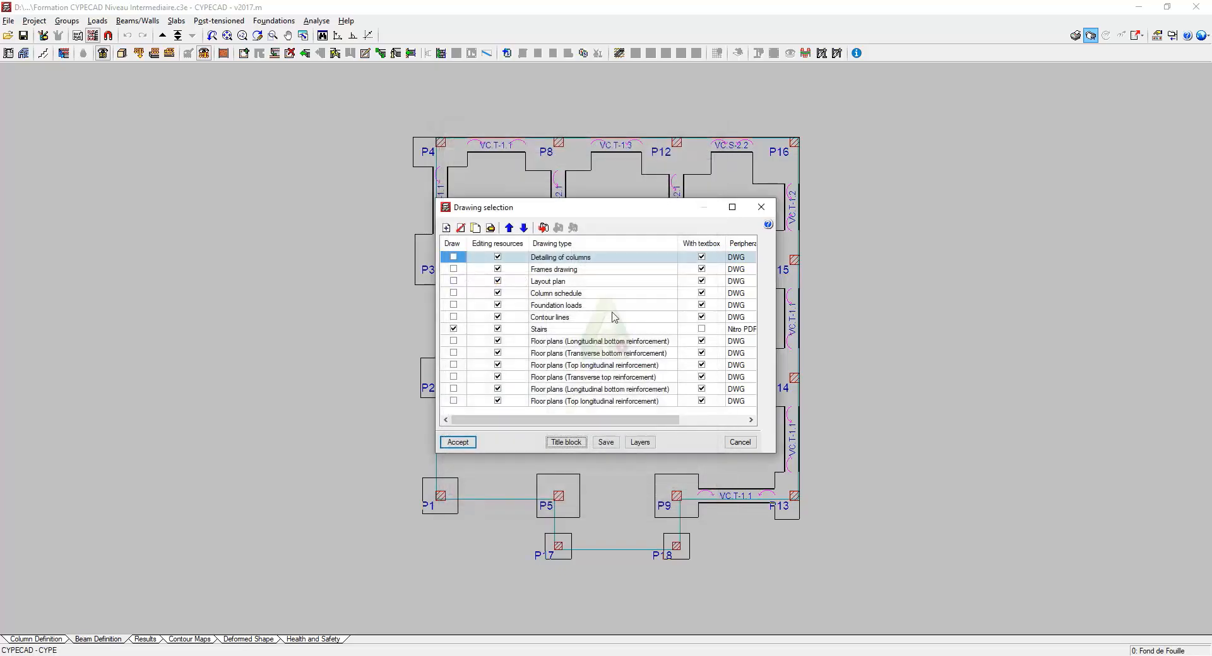
Step: Confirm the drawing selection with only the Stairs drawing marked for output and bring up its title block fields
{"action": "left_click", "coordinate": [573, 328]}
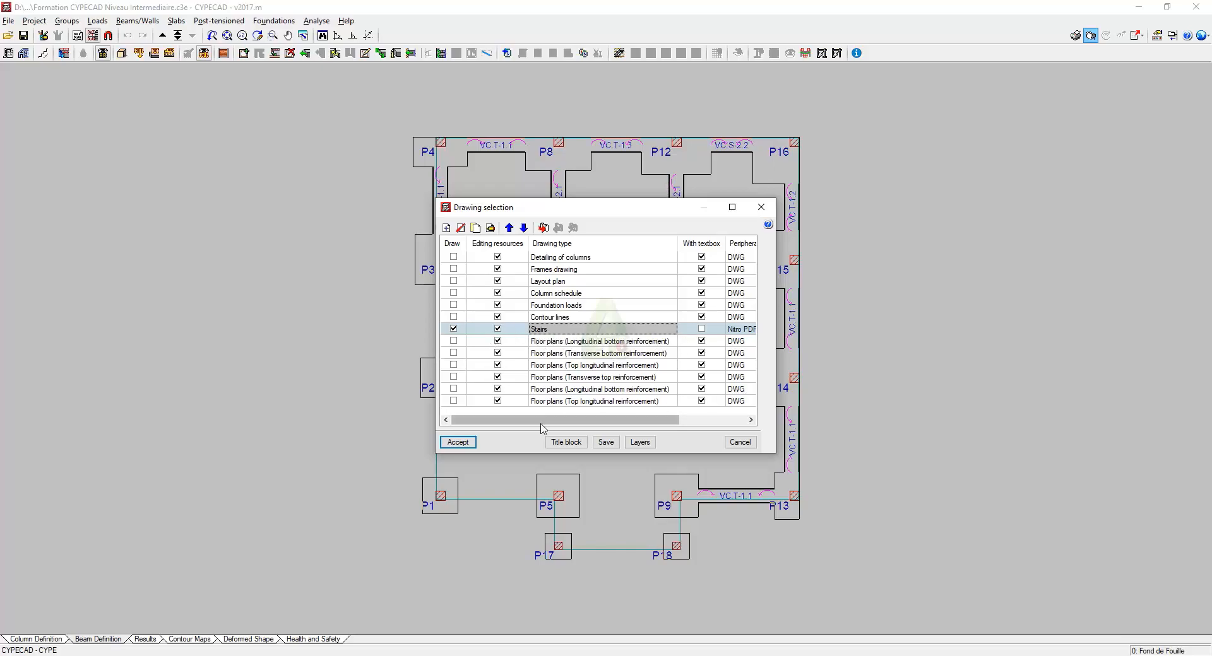
{"action": "left_click", "coordinate": [470, 445]}
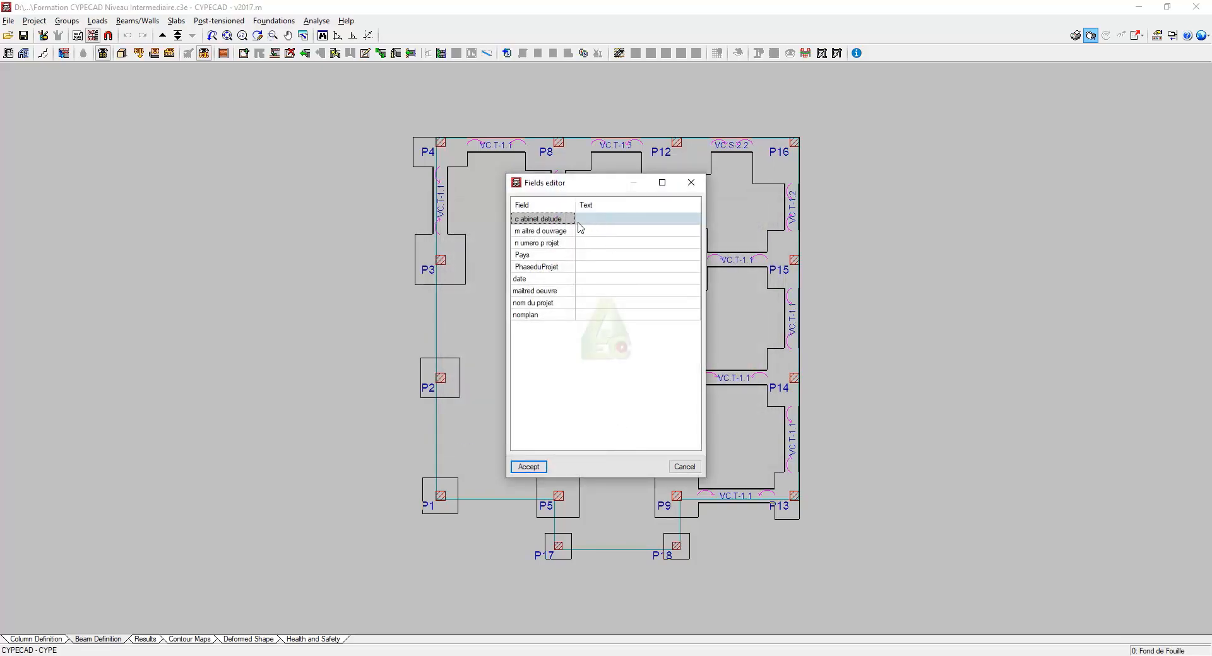
{"action": "left_click_drag", "start_coordinate": [587, 183], "coordinate": [579, 180]}
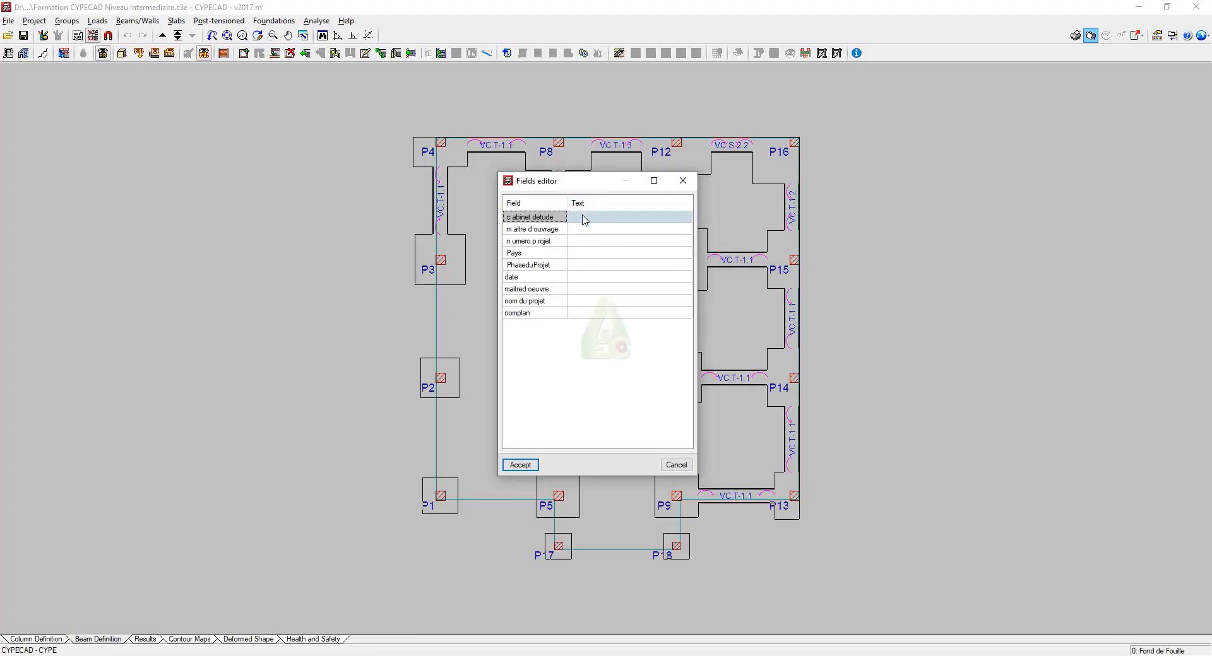
Step: Switch to ARCHICAD to check the title block's placeholder fields, and return to CYPECAD
{"action": "left_click", "coordinate": [577, 217]}
{"action": "key", "text": "alt+Tab"}
{"action": "scroll", "coordinate": [482, 149], "scroll_direction": "up", "scroll_amount": 5}
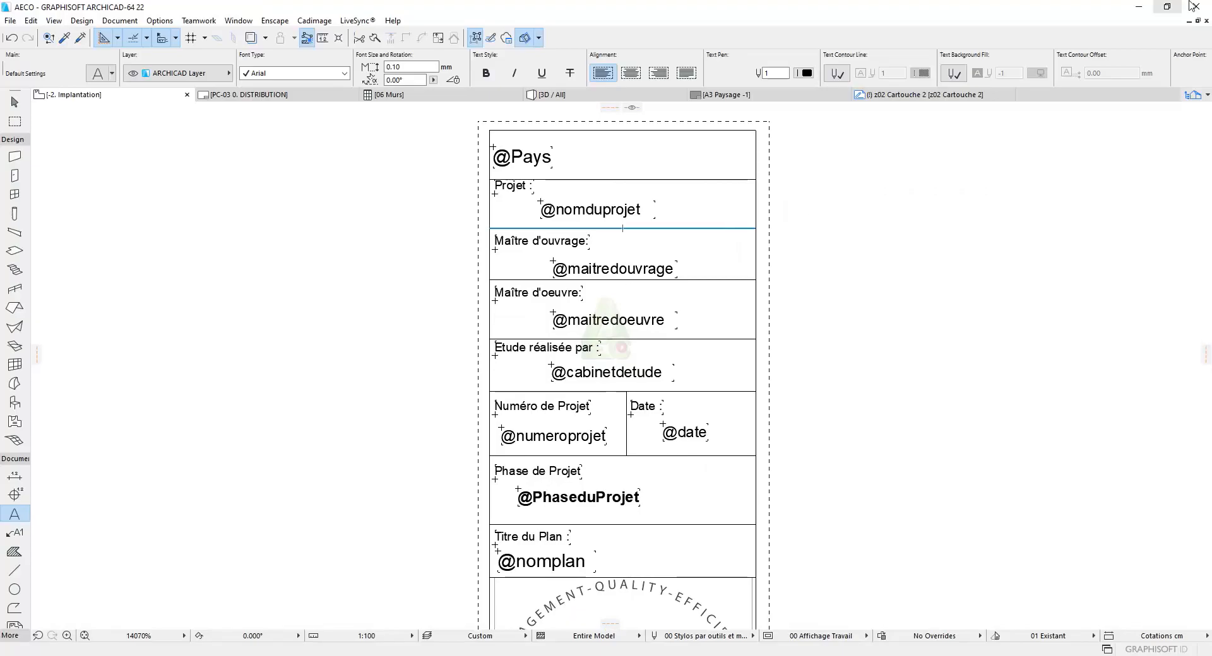
{"action": "left_click", "coordinate": [1139, 6]}
Step: Fill in the design office field as AECO, enter the project owner's name, and set the project number to 12
{"action": "left_click", "coordinate": [600, 217]}
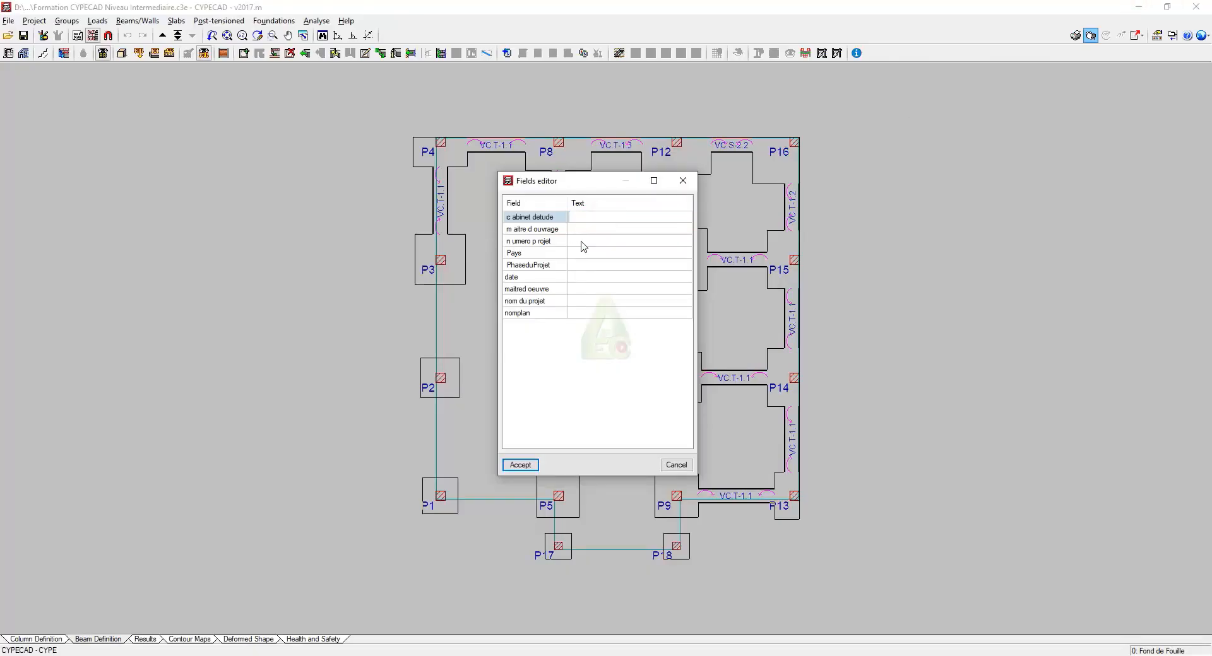
{"action": "type", "text": "AECO"}
{"action": "left_click", "coordinate": [618, 229]}
{"action": "left_click", "coordinate": [618, 229]}
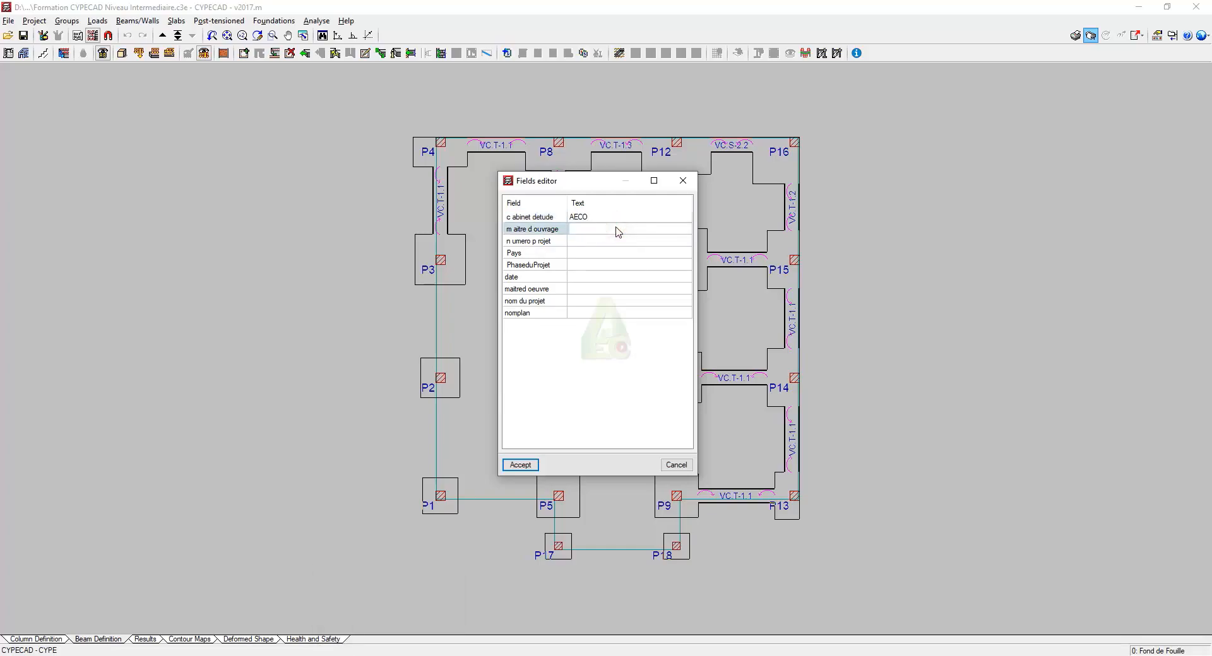
{"action": "type", "text": "MOUCHILI"}
{"action": "left_click", "coordinate": [582, 246]}
{"action": "left_click", "coordinate": [582, 244]}
{"action": "type", "text": "12"}
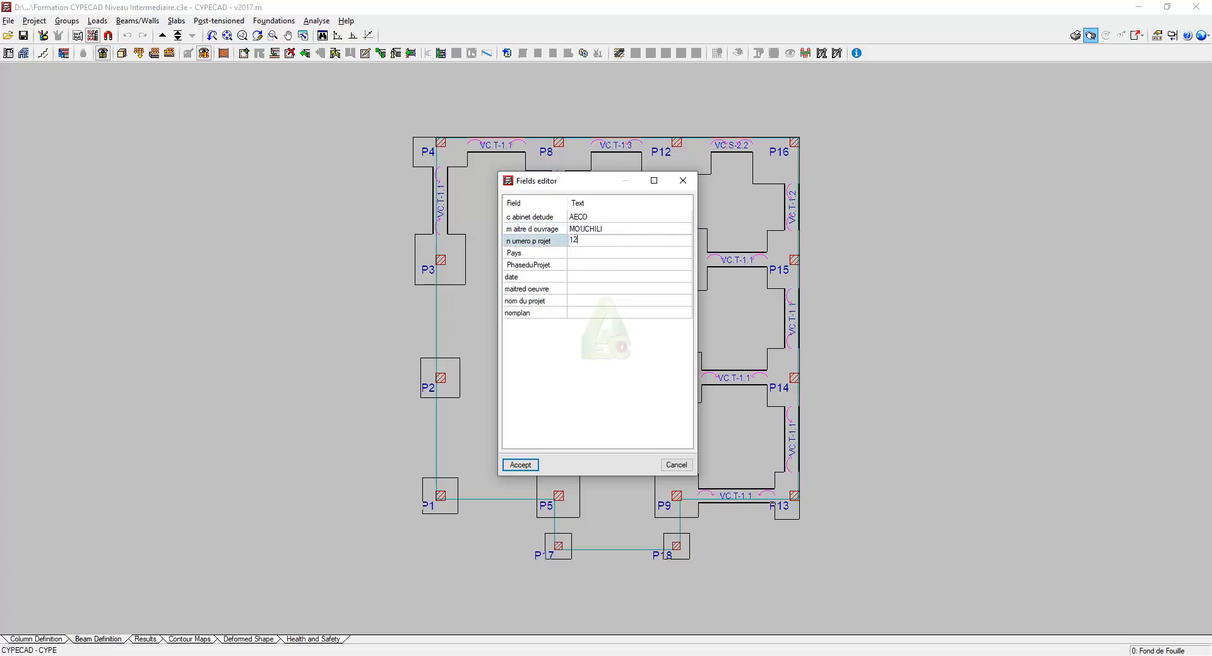
Step: Set the country field to REPUBLIQUE DU CAMEROUN and the project phase to APS
{"action": "left_click", "coordinate": [597, 253]}
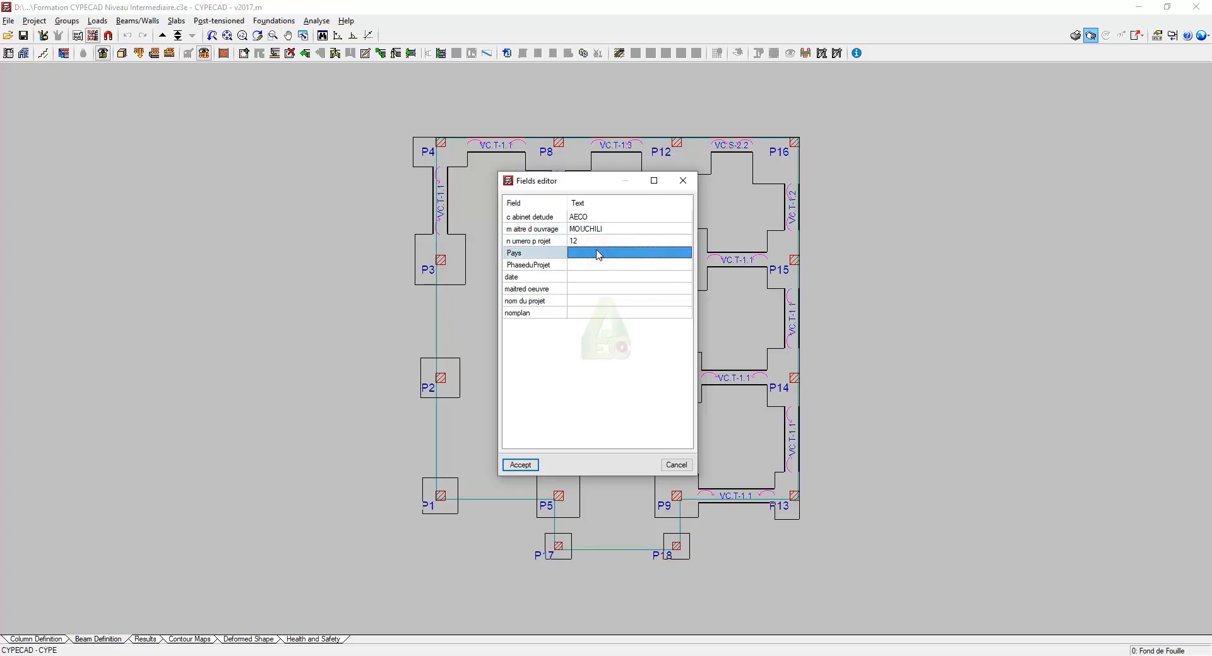
{"action": "left_click", "coordinate": [597, 253]}
{"action": "type", "text": "RE"}
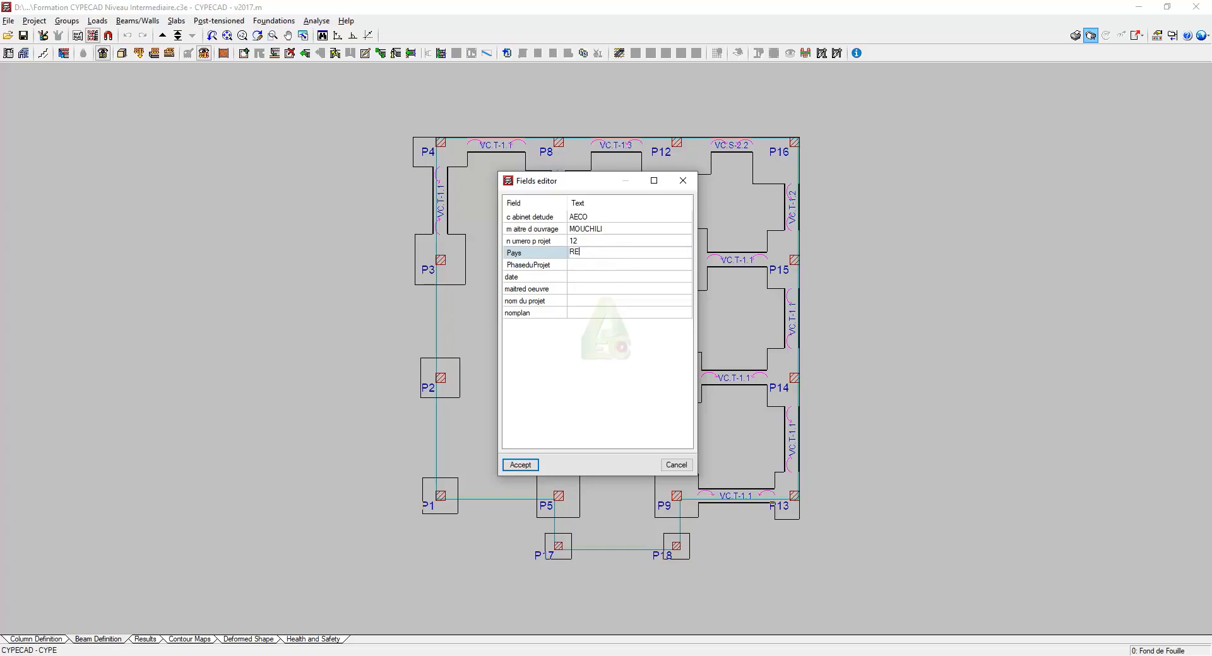
{"action": "type", "text": "IQUE DU CAMEROUN"}
{"action": "left_click", "coordinate": [599, 275]}
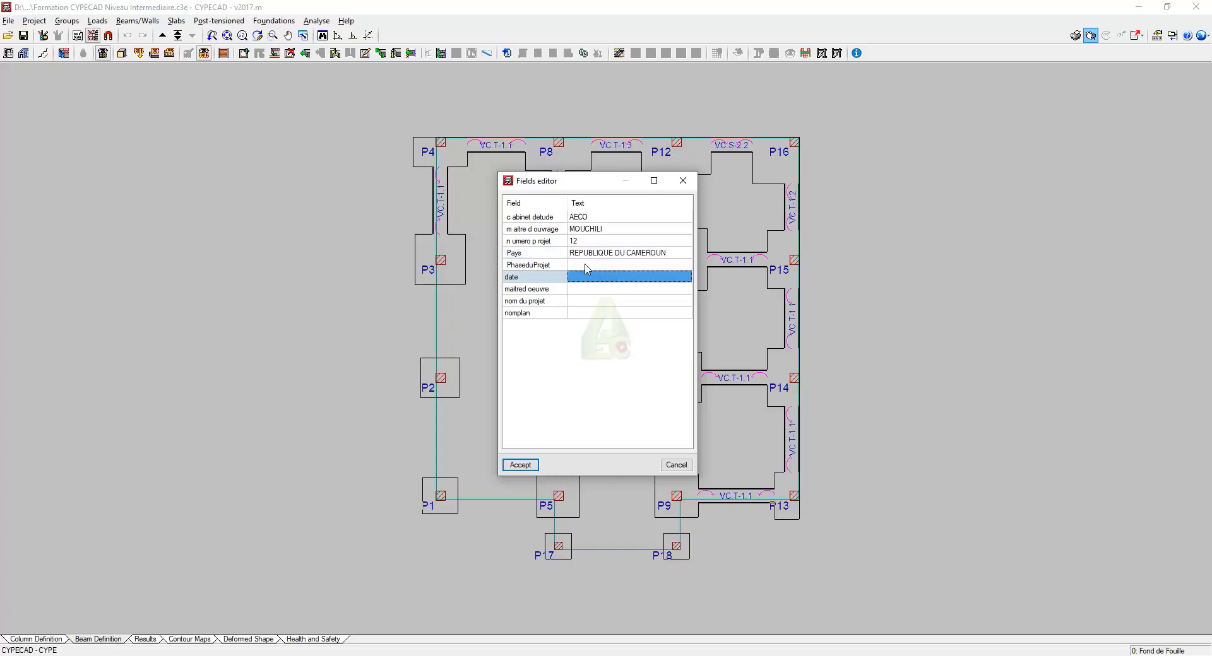
{"action": "left_click", "coordinate": [587, 265]}
{"action": "left_click", "coordinate": [585, 265]}
{"action": "type", "text": "APS"}
Step: Set the title block date to 14/08/2022 and the maître d'oeuvre field to AECO
{"action": "left_click", "coordinate": [603, 281]}
{"action": "type", "text": "14/"}
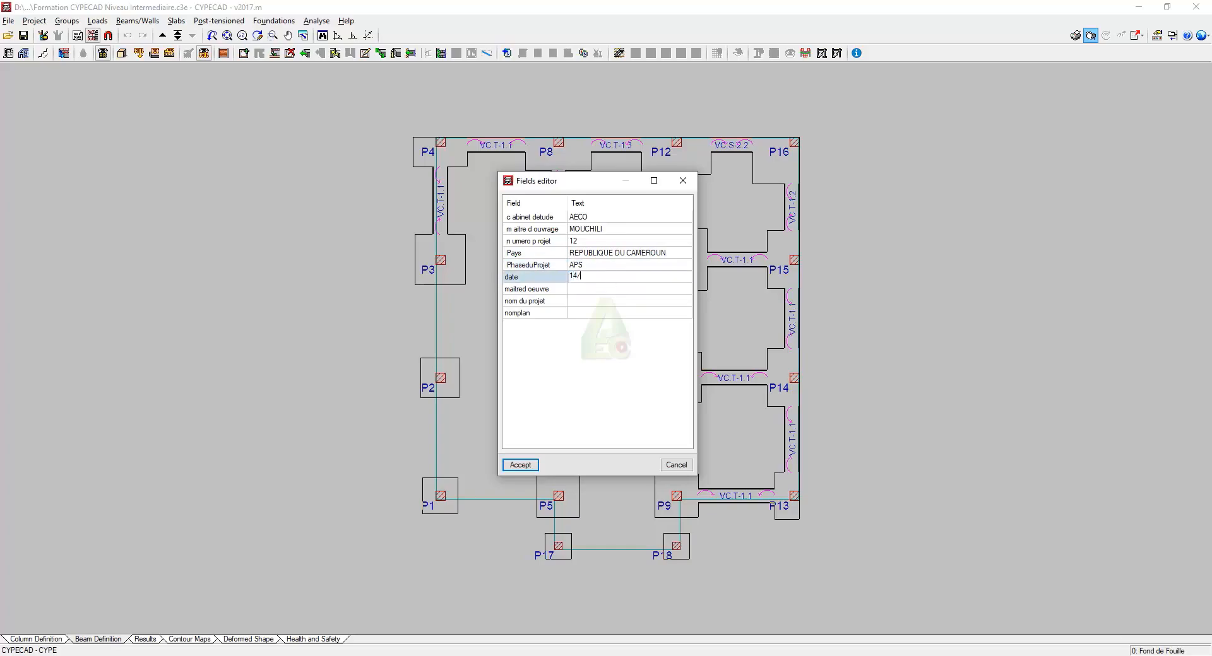
{"action": "type", "text": "08/2022"}
{"action": "left_click", "coordinate": [580, 290]}
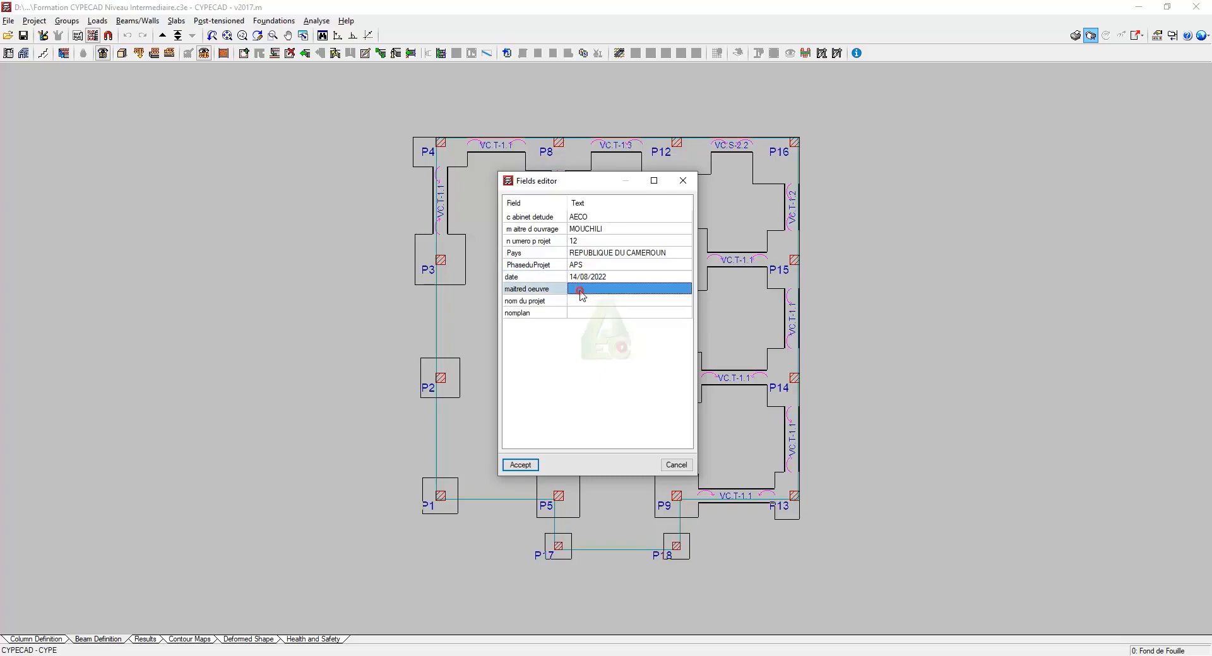
{"action": "left_click", "coordinate": [581, 290]}
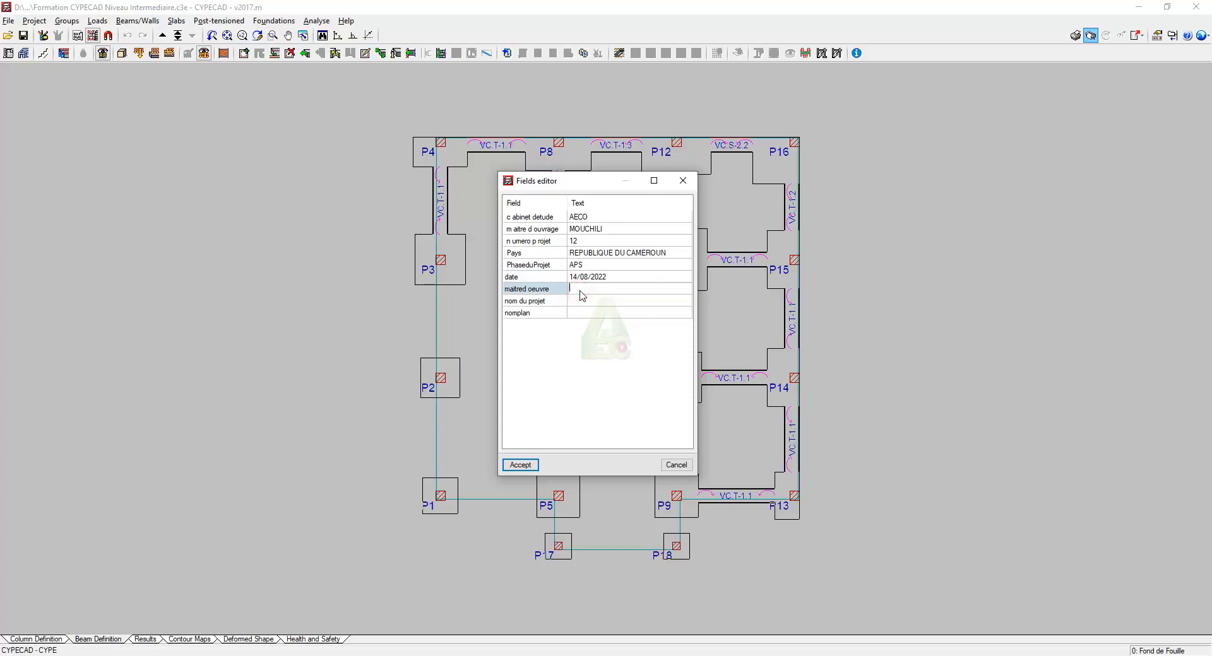
{"action": "type", "text": "AECO"}
Step: Name the project MODELE DE CYPECAD PRO and the plan PLAN DE FERRAILLAGE DE L'ESCALIER, and accept the title block fields
{"action": "left_click", "coordinate": [609, 301]}
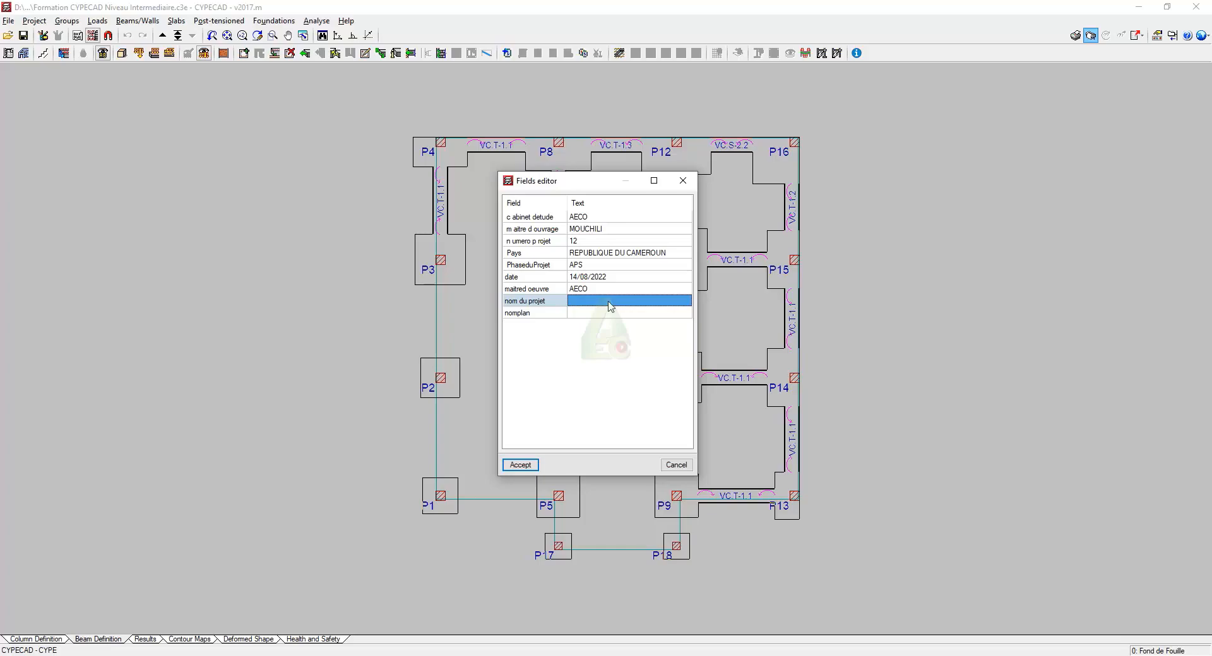
{"action": "type", "text": "MO"}
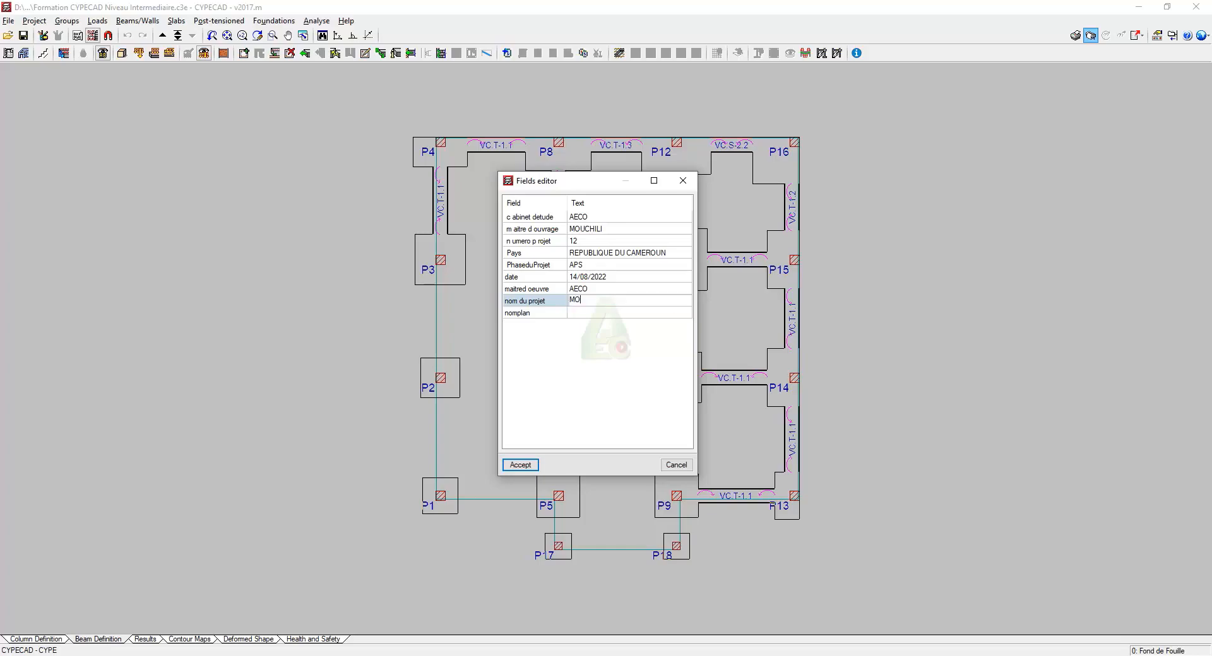
{"action": "type", "text": "DELE DE CYPECAD PRO"}
{"action": "left_click", "coordinate": [586, 316]}
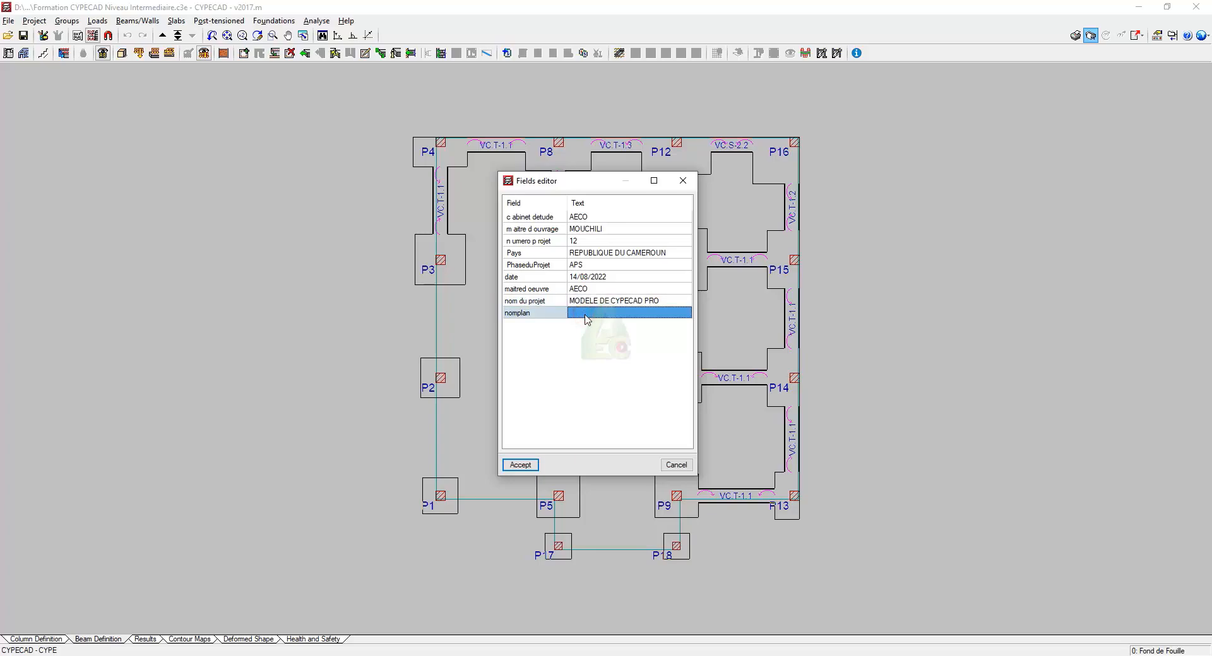
{"action": "type", "text": "DETA"}
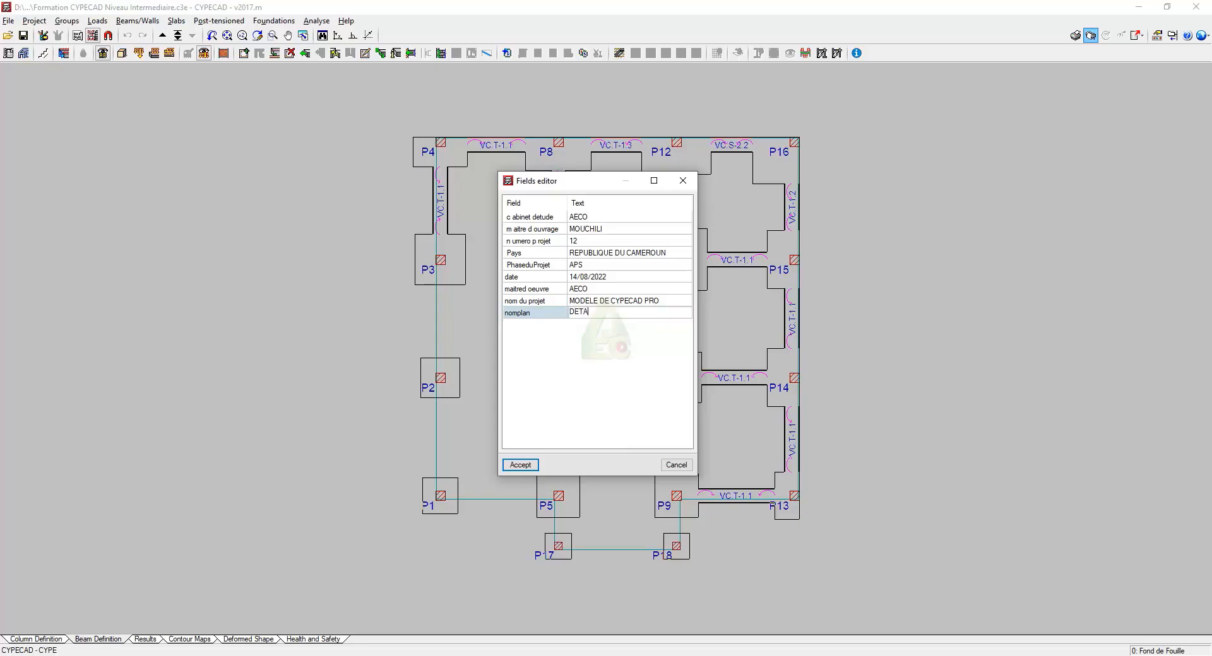
{"action": "key", "text": "BackSpace"}
{"action": "key", "text": "BackSpace"}
{"action": "key", "text": "BackSpace"}
{"action": "type", "text": "PLAN DE FERRAILLAGE DE L'ESCALIER"}
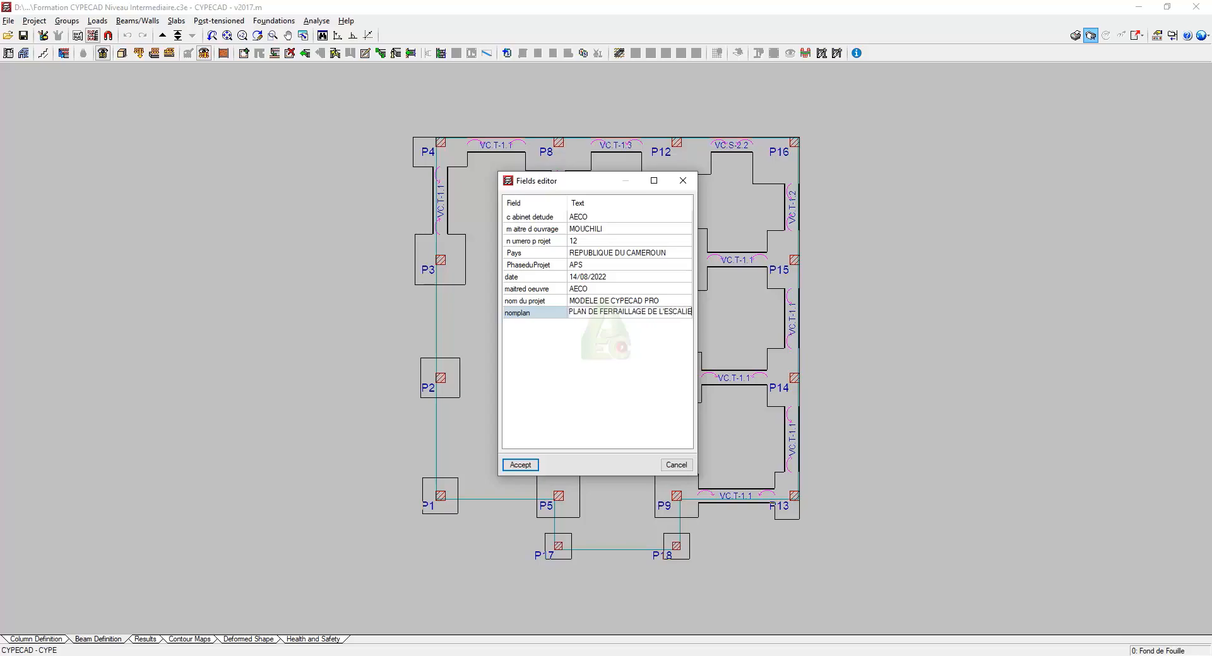
{"action": "left_click", "coordinate": [521, 465]}
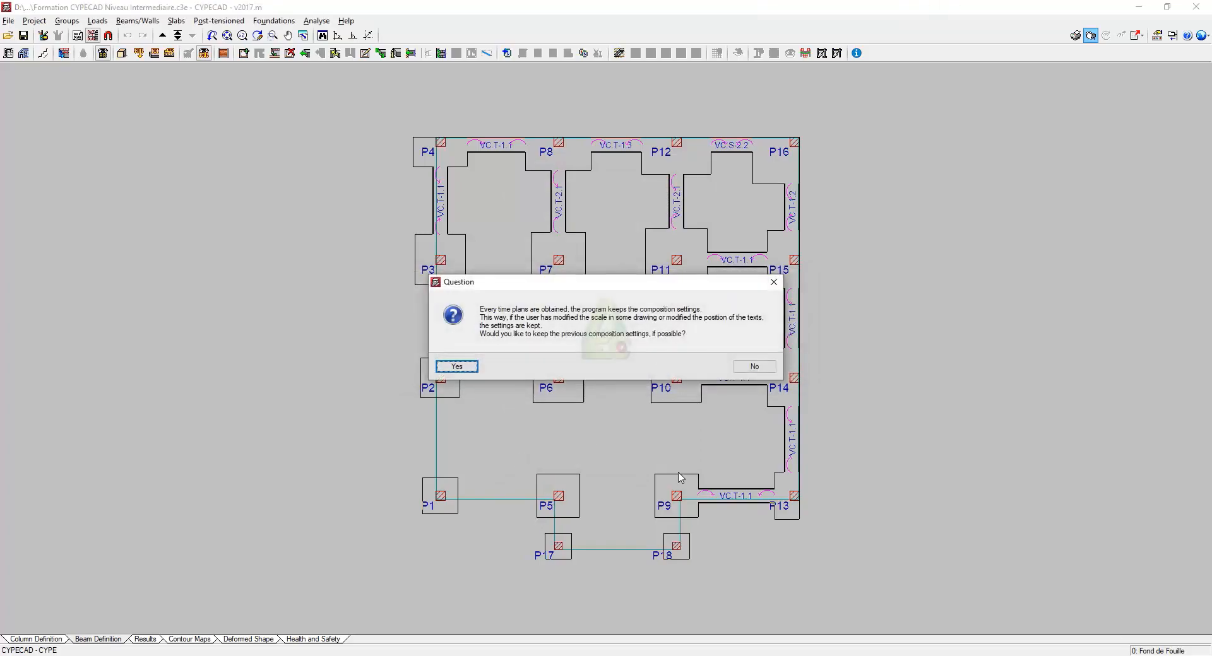
Step: Keep the previous composition settings and show the detail of all the drawings on the A3 stairs sheet
{"action": "left_click", "coordinate": [472, 368]}
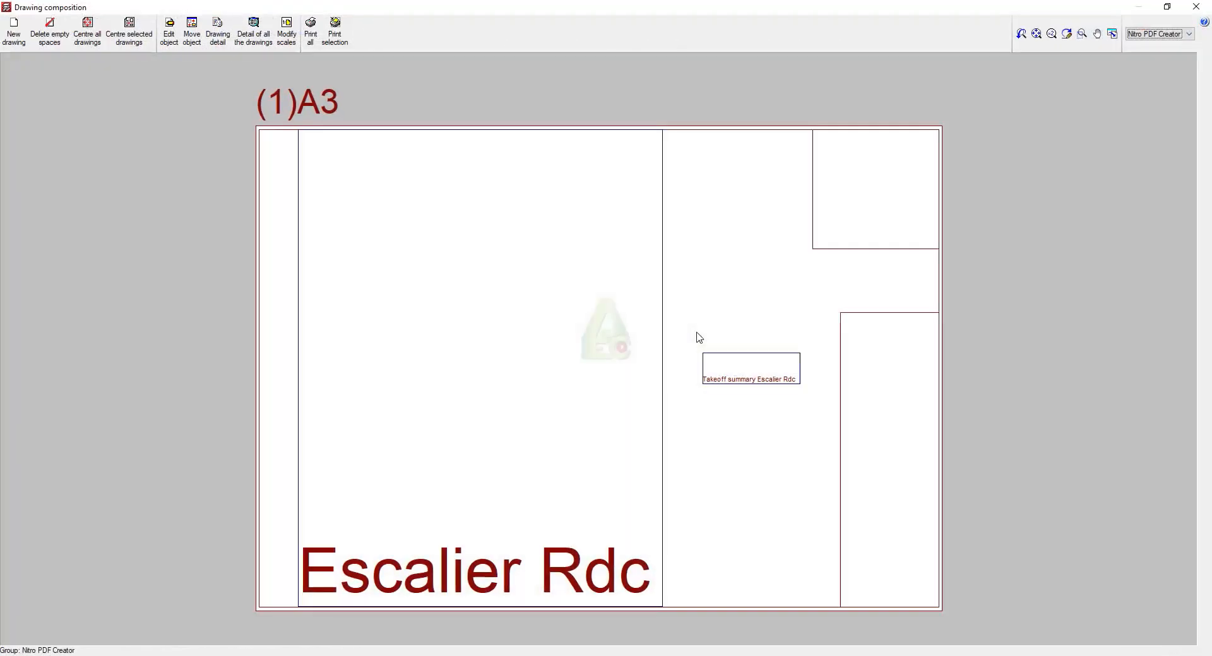
{"action": "left_click", "coordinate": [253, 32]}
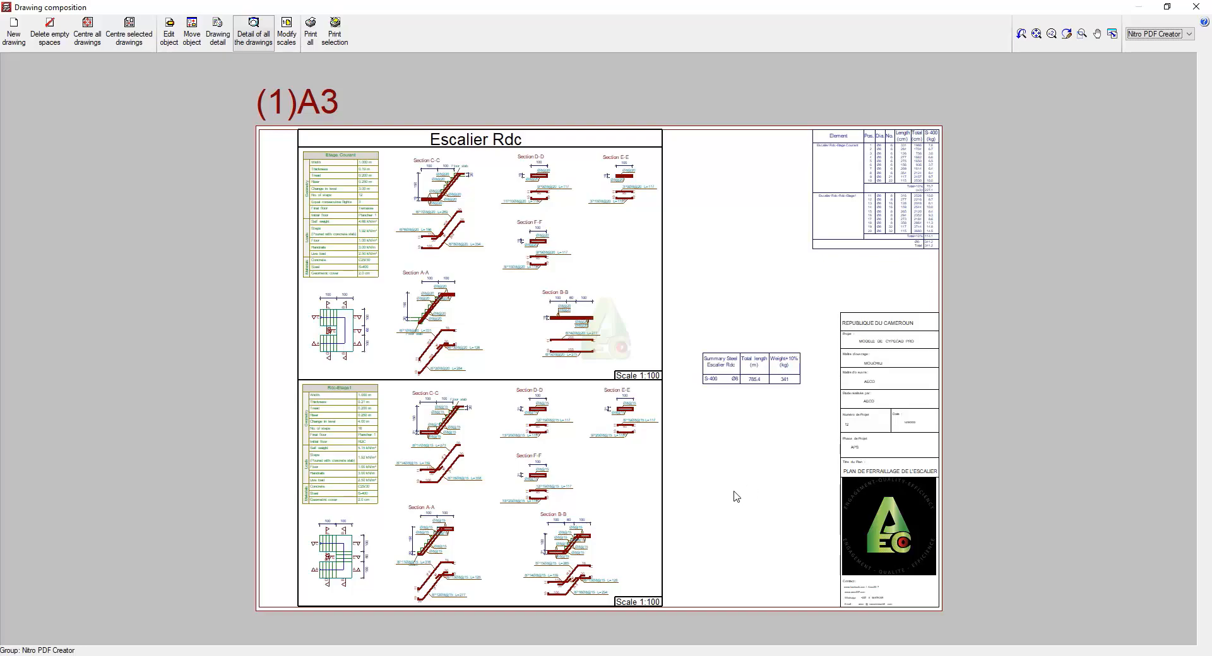
{"action": "scroll", "coordinate": [842, 372], "scroll_direction": "up", "scroll_amount": 1}
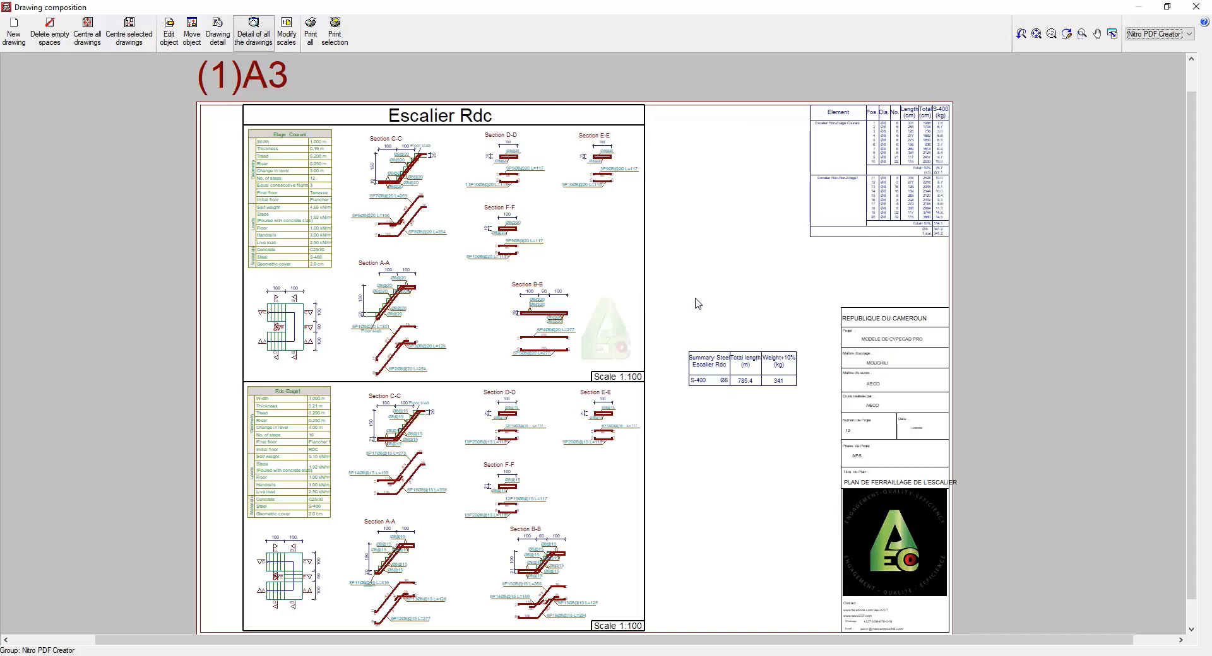
{"action": "scroll", "coordinate": [697, 304], "scroll_direction": "up", "scroll_amount": 1}
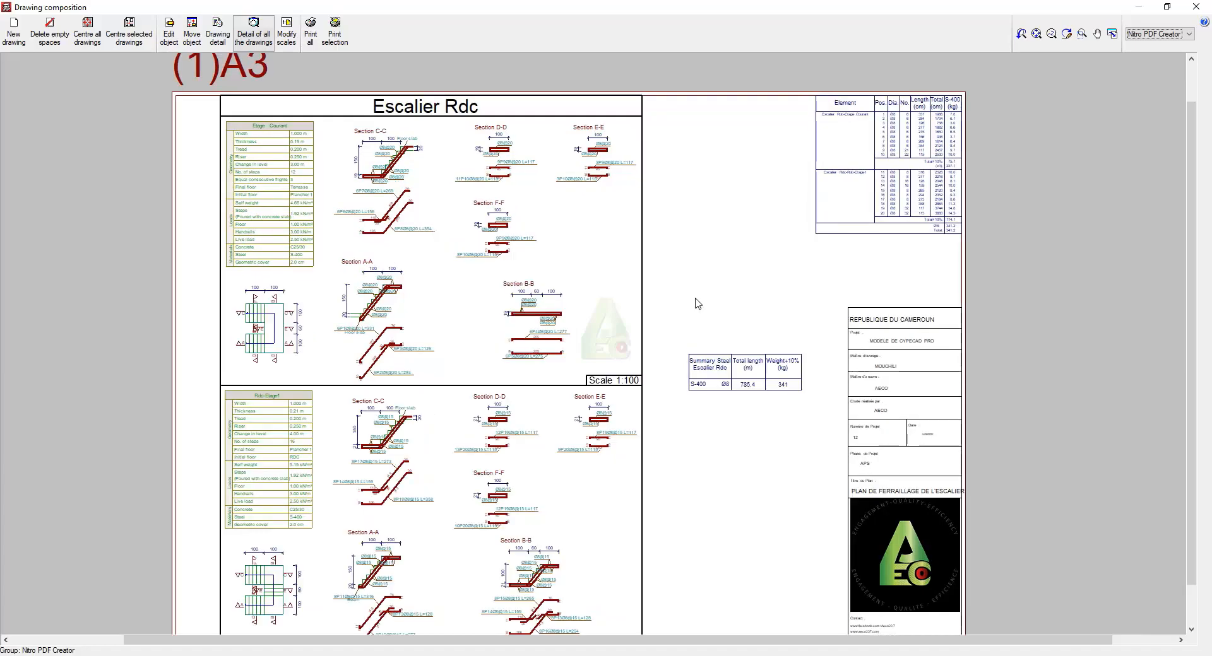